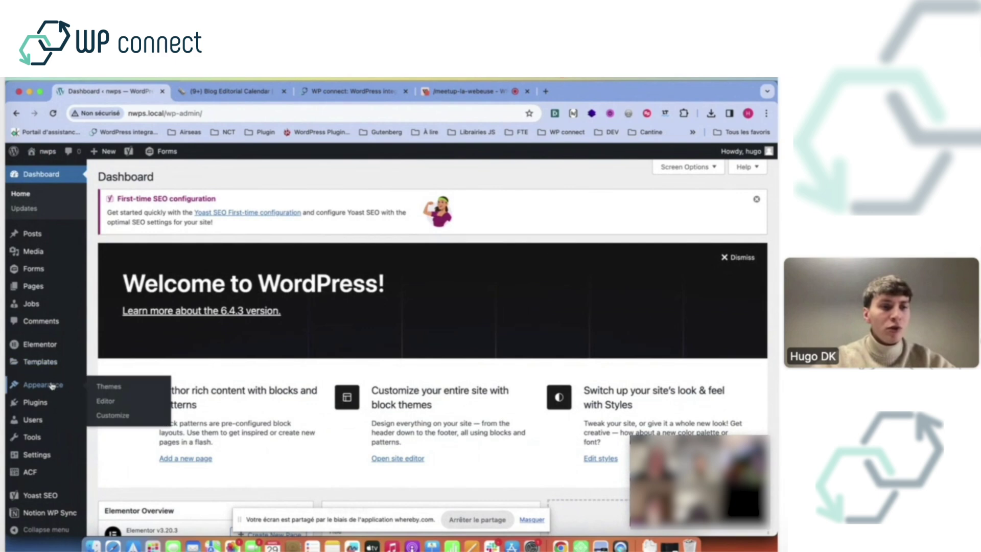
Look over the installed themes and the installed plugins list, noting the Notion WP Sync Pro+ entry.
click(53, 385)
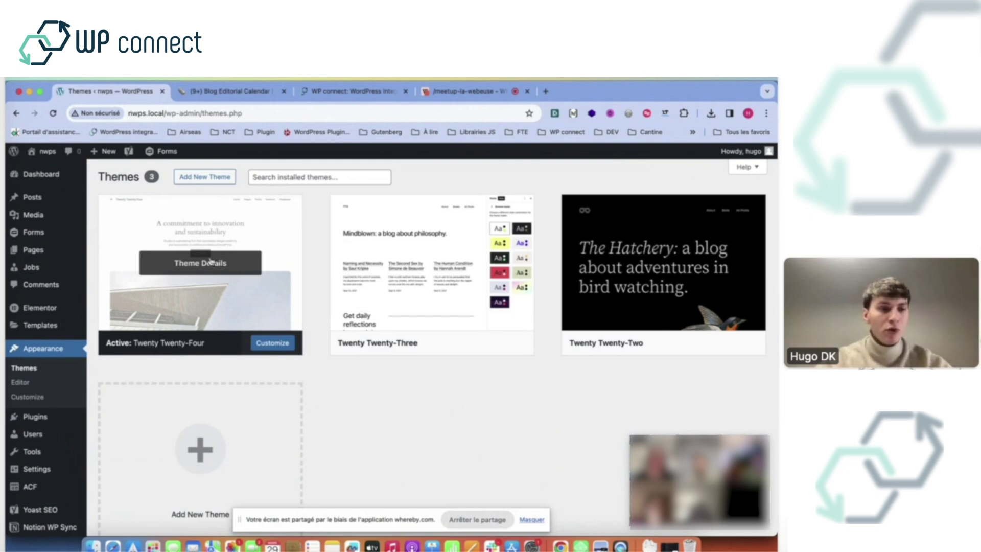
click(41, 424)
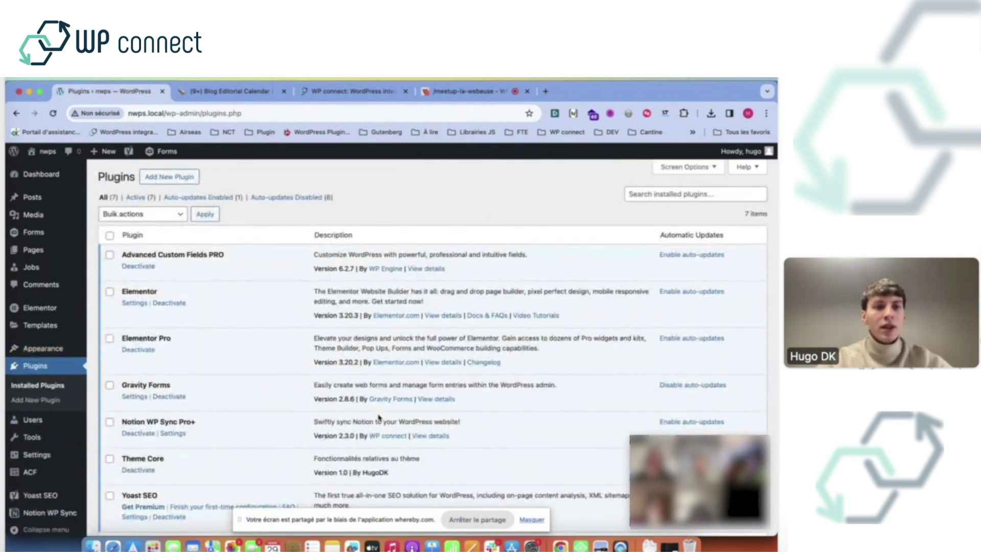
scroll(380, 414, down, 1)
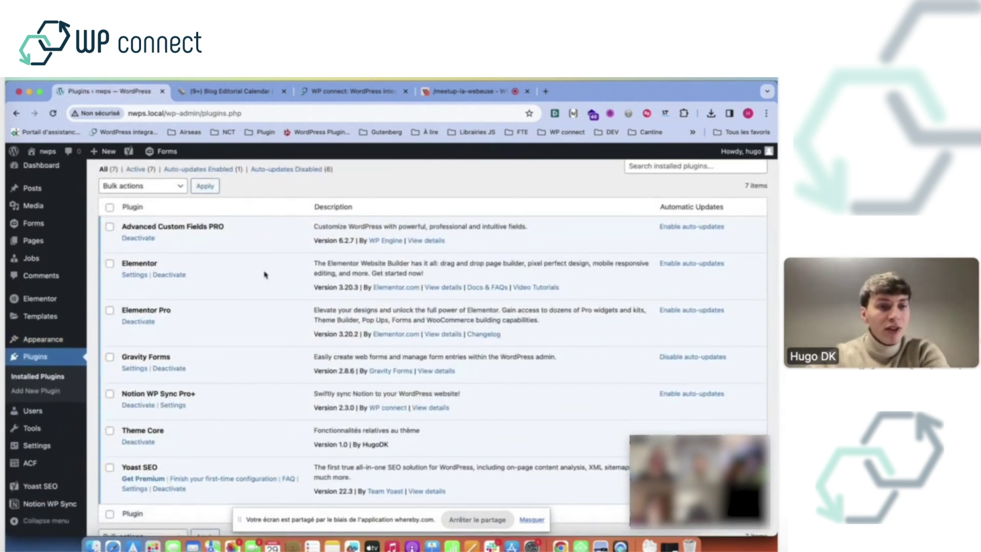
drag(122, 393, 194, 397)
click(197, 400)
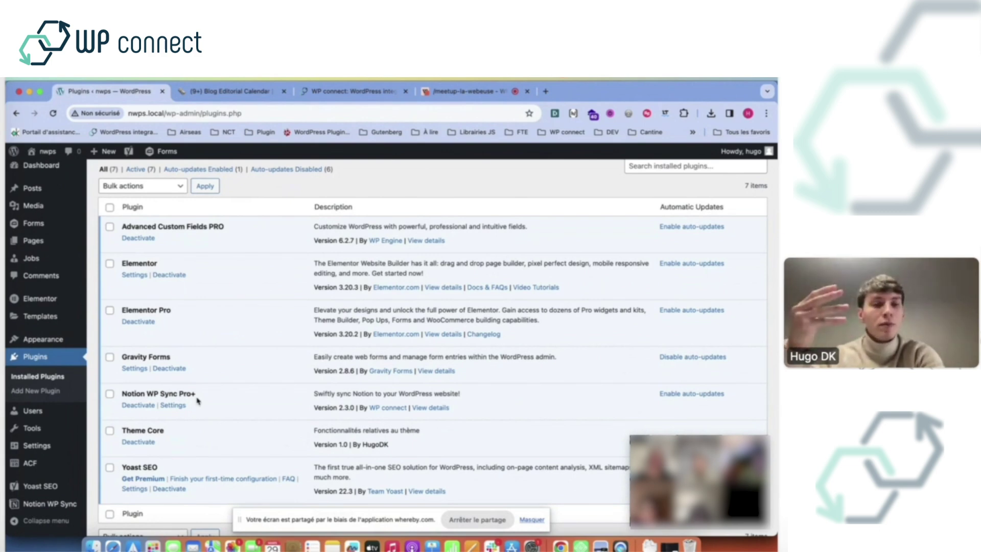
scroll(204, 401, up, 2)
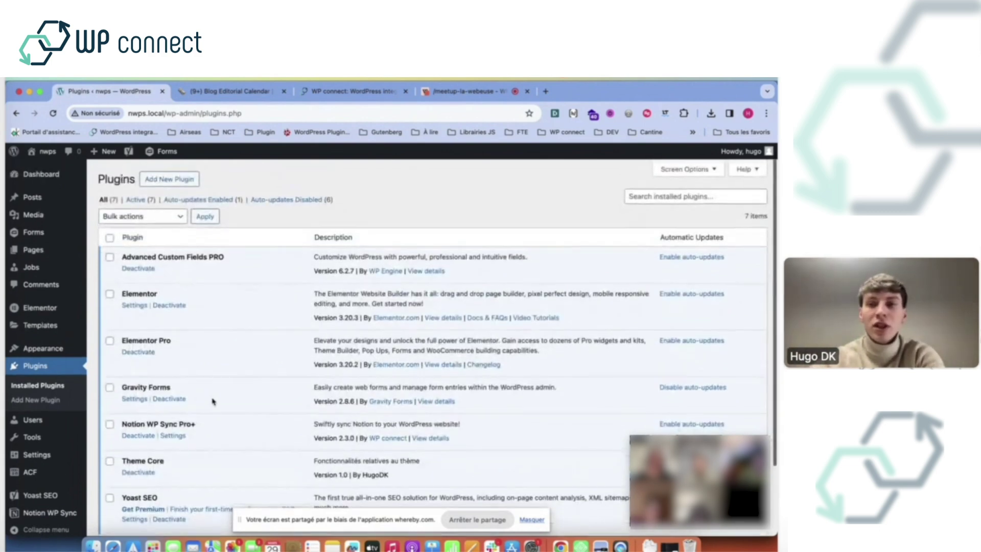
Search the WordPress plugin directory for "notion wp sync".
click(166, 173)
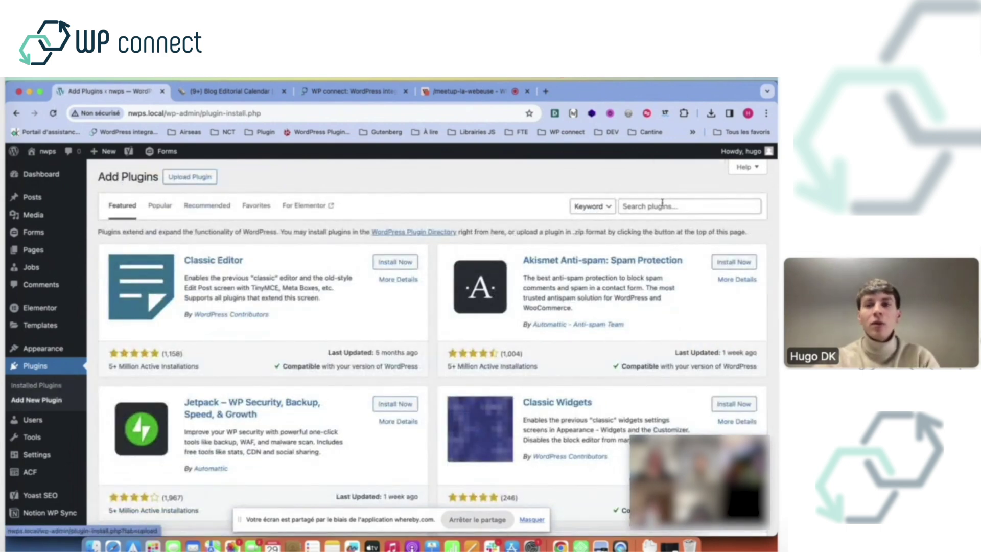
click(659, 204)
text(notion )
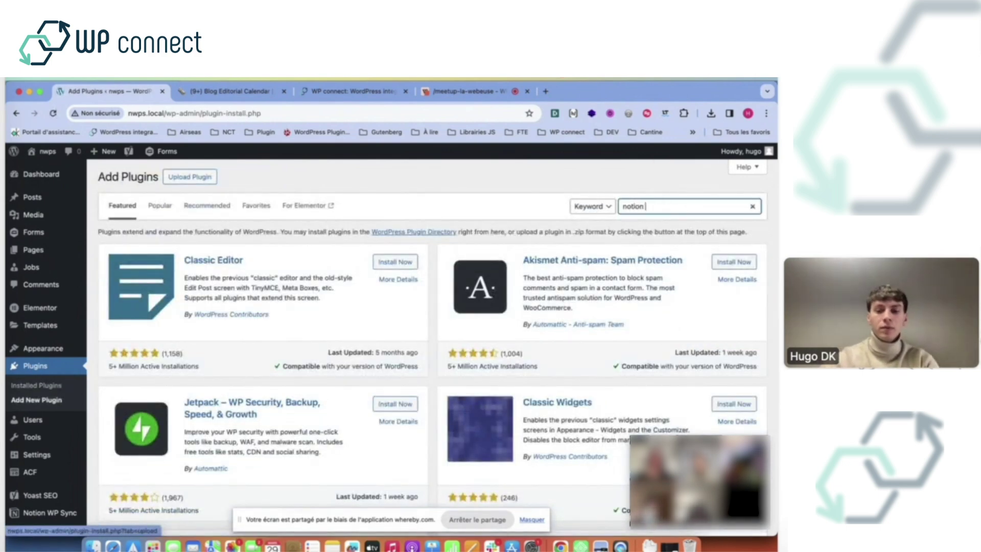
text(wp sync)
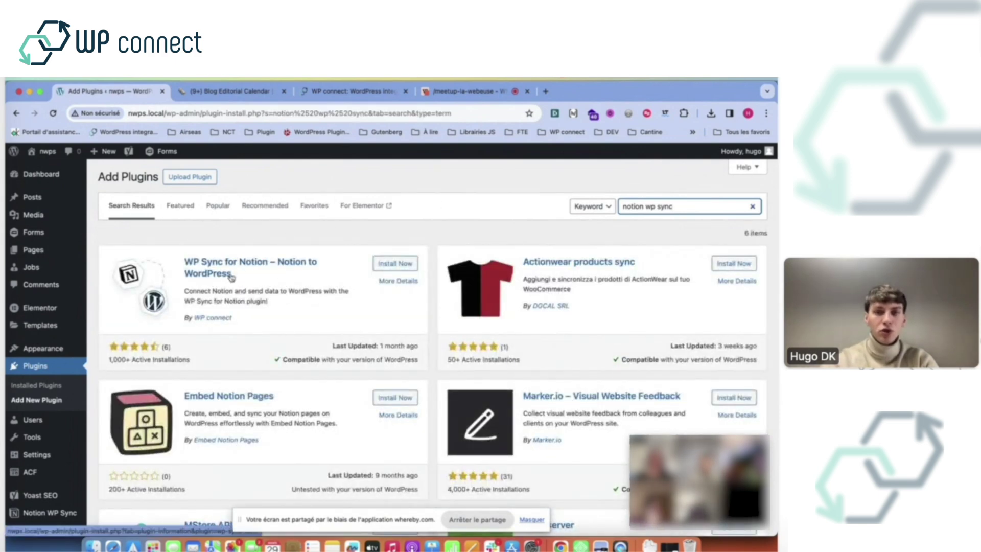
Return to the installed plugins and review Notion WP Sync Pro+, Gravity Forms, Yoast SEO, Elementor, Elementor Pro and Advanced Custom Fields PRO.
click(49, 384)
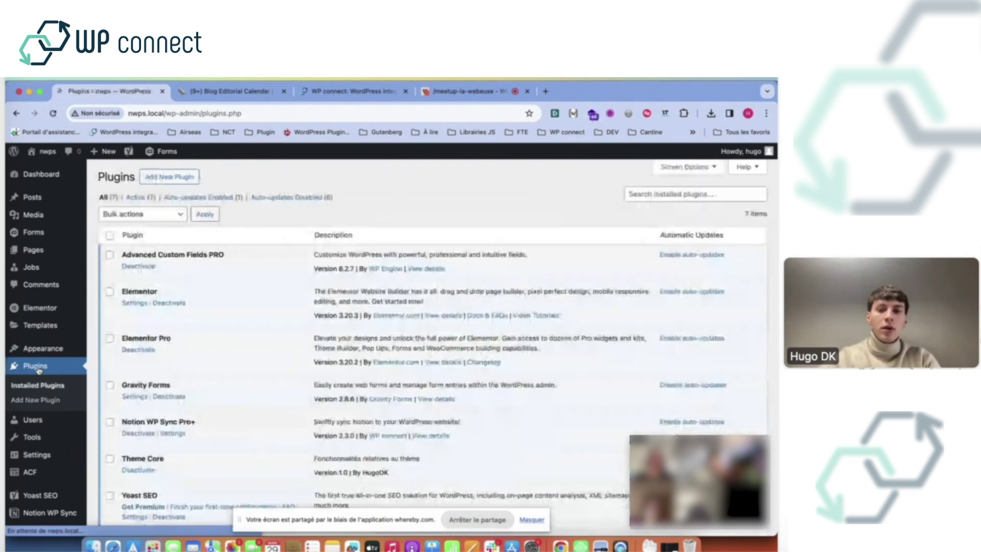
scroll(471, 362, down, 2)
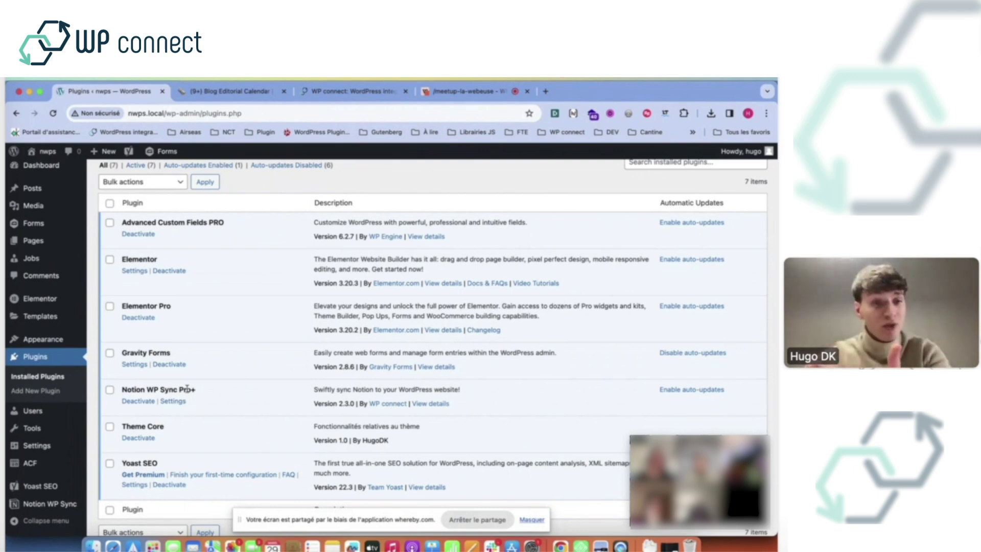
drag(196, 393, 127, 391)
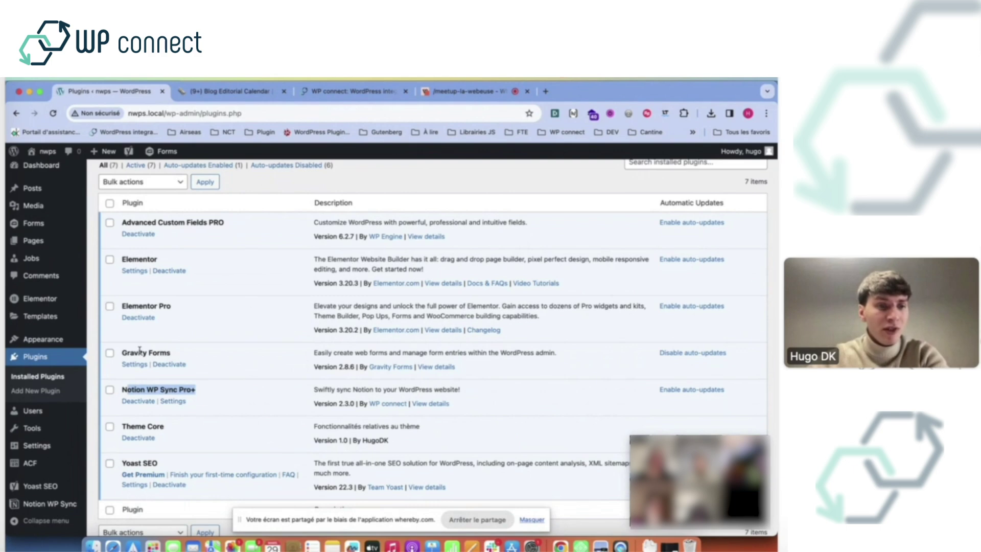
drag(122, 353, 167, 353)
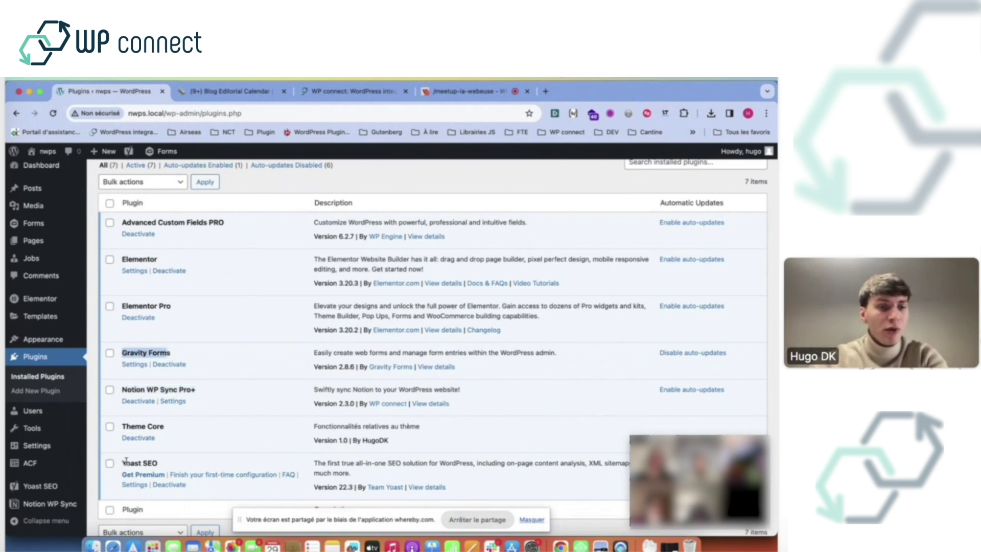
drag(127, 461, 154, 462)
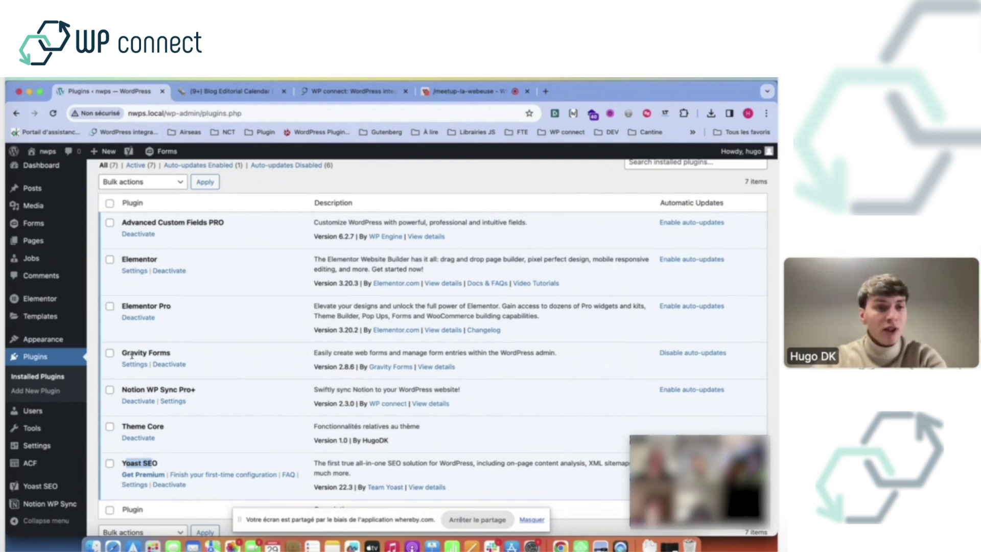
drag(122, 352, 166, 354)
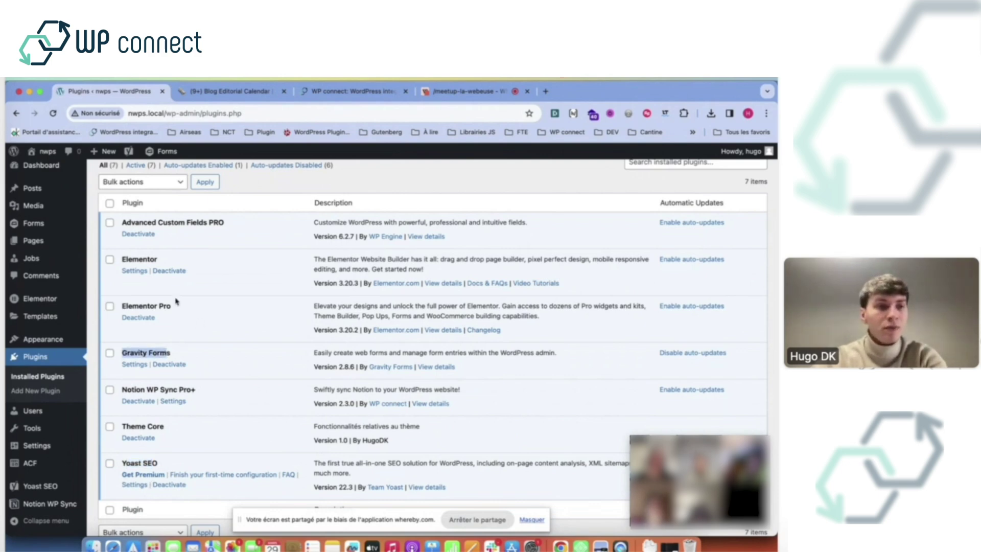
drag(122, 260, 148, 259)
drag(127, 305, 160, 305)
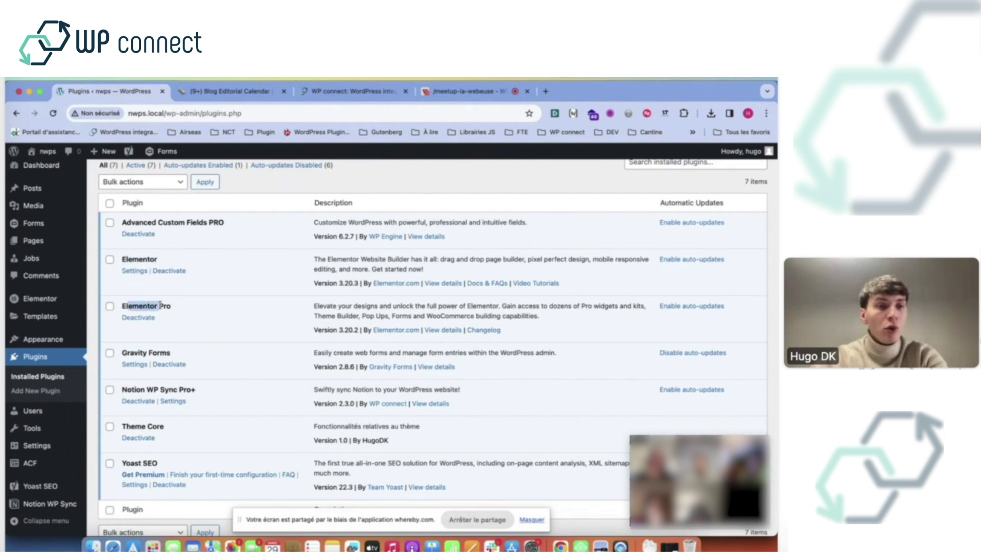
drag(127, 223, 217, 223)
click(217, 223)
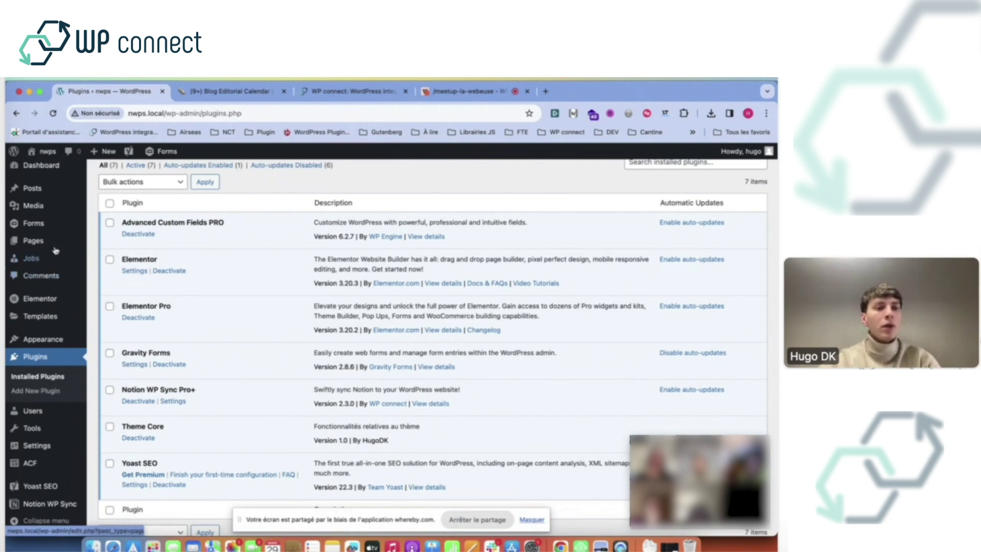
mouse_move(33, 255)
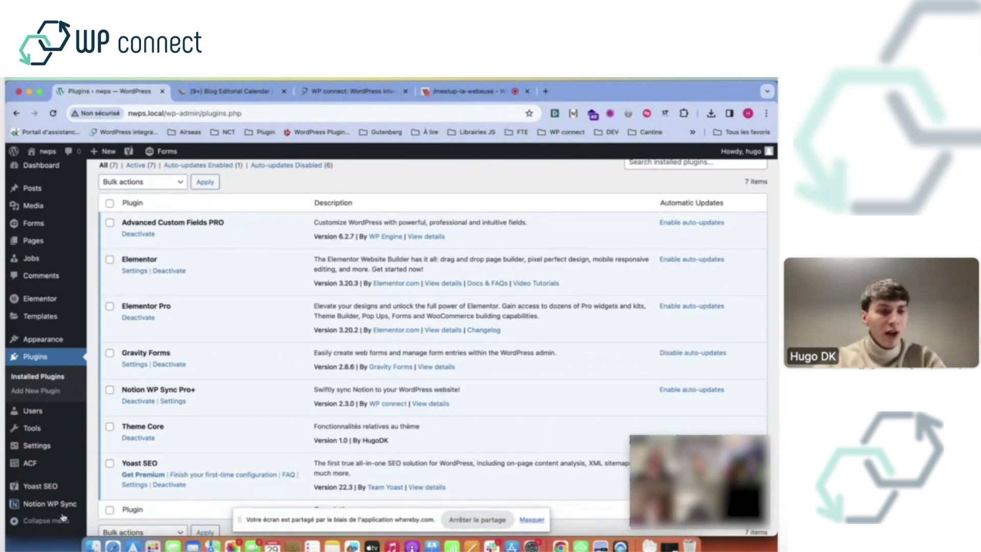
Open the Notion WP Sync connections list and look over the plugin's available subpages.
mouse_move(58, 510)
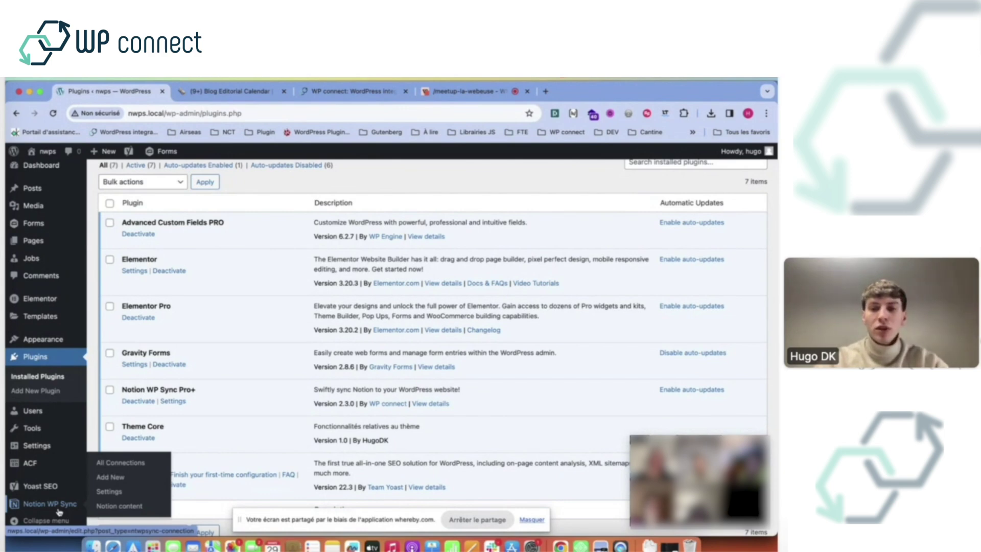
click(57, 507)
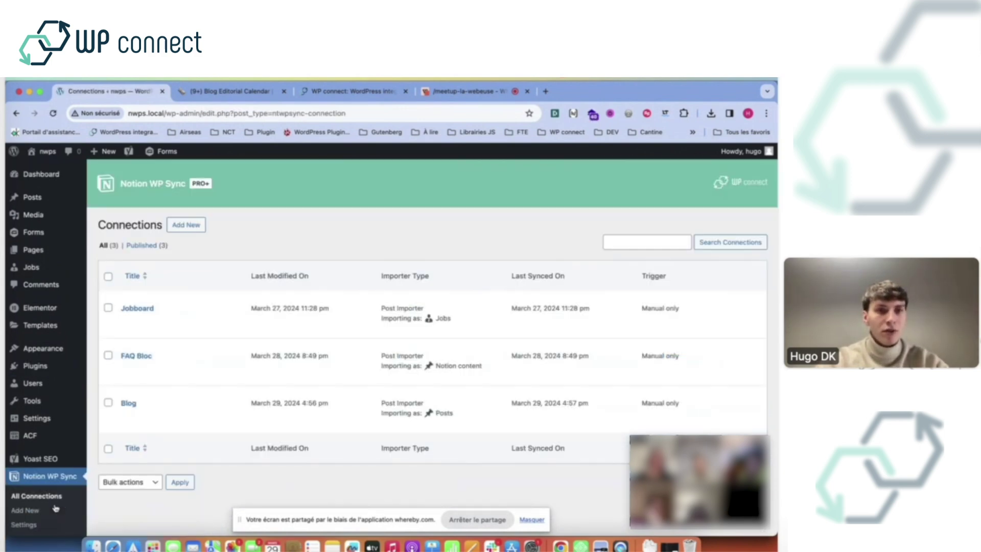
mouse_move(74, 437)
scroll(74, 438, down, 1)
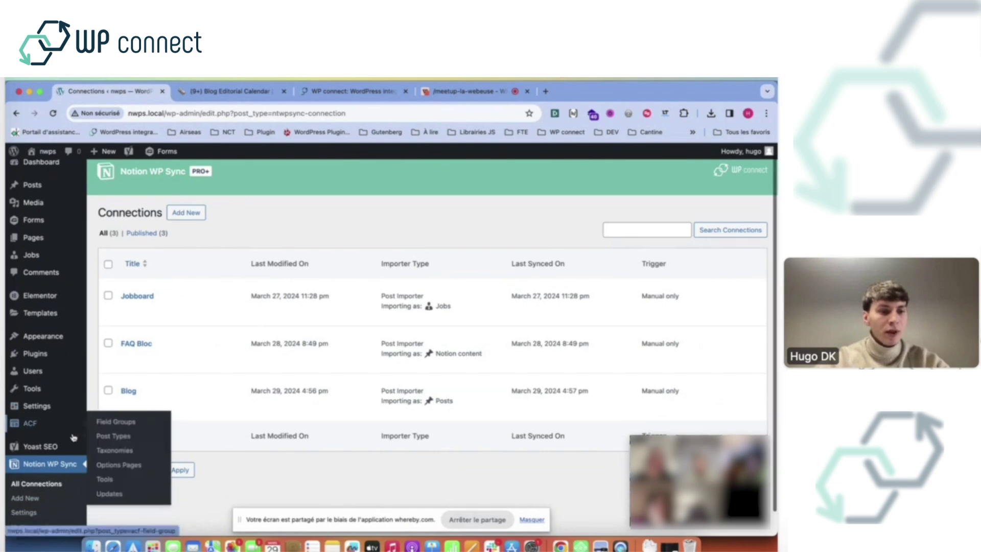
scroll(74, 438, down, 2)
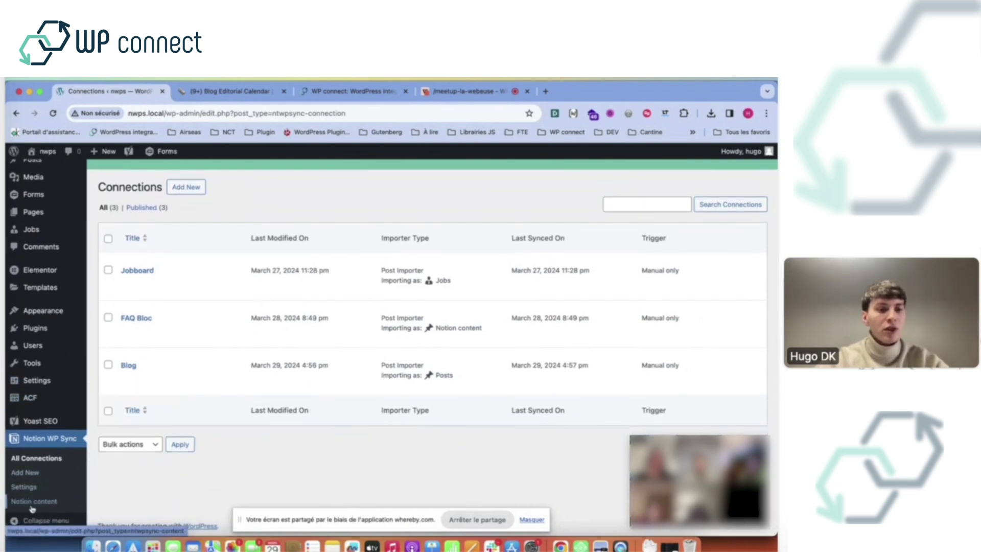
View the Notion WP Sync license key settings and return to the list of all connections.
click(24, 488)
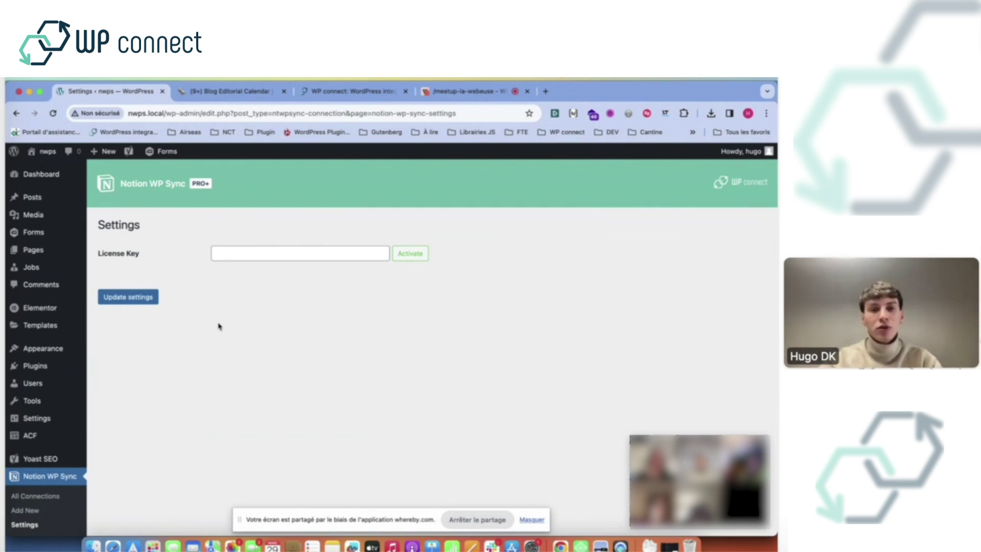
scroll(59, 490, down, 2)
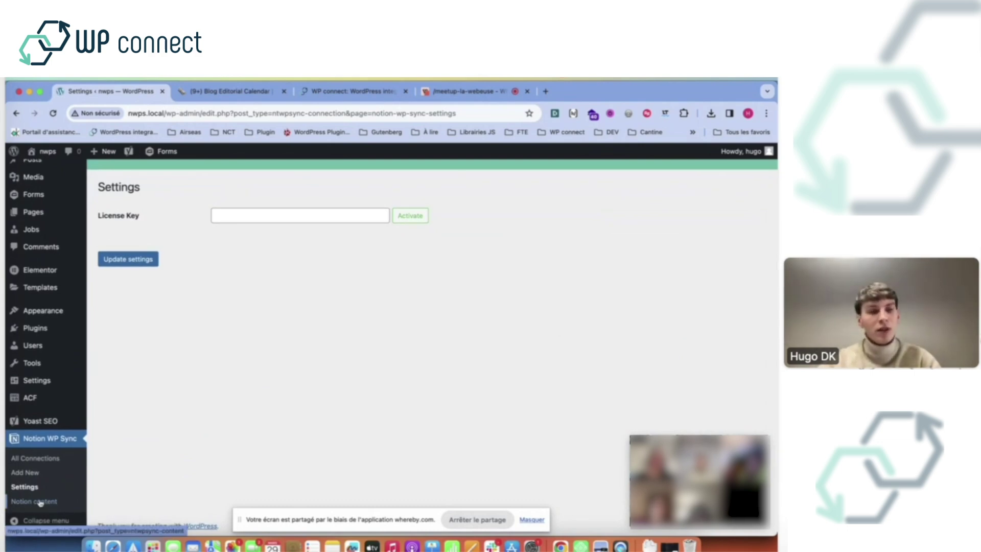
click(41, 460)
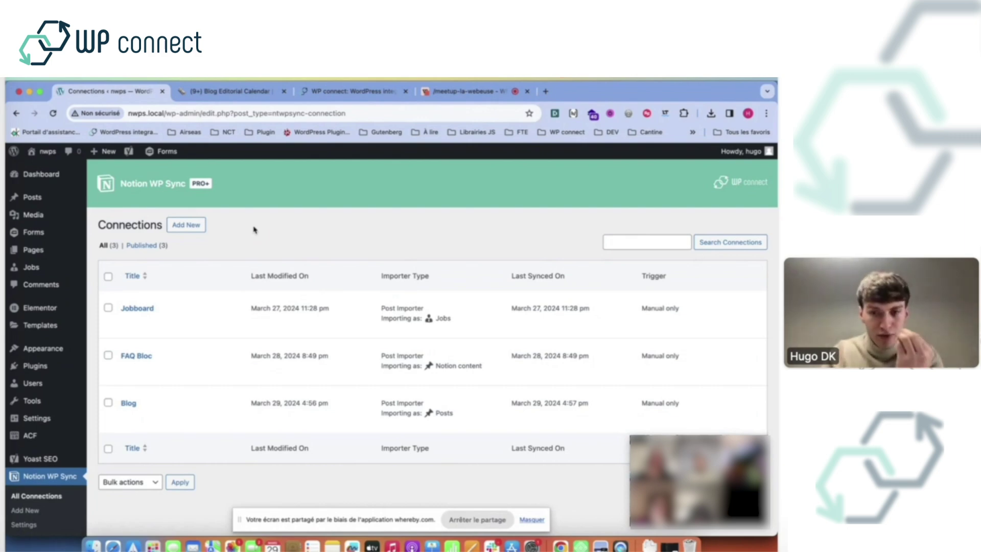
Open a blank new connection to examine its Notion, import and sync sections, and return to the connections list without saving.
click(193, 226)
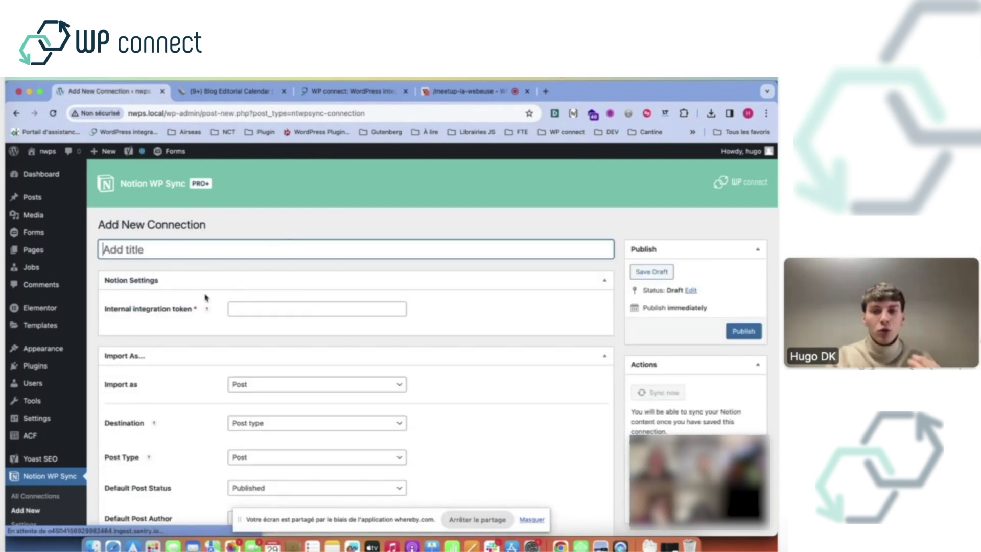
scroll(205, 298, down, 1)
scroll(205, 298, down, 5)
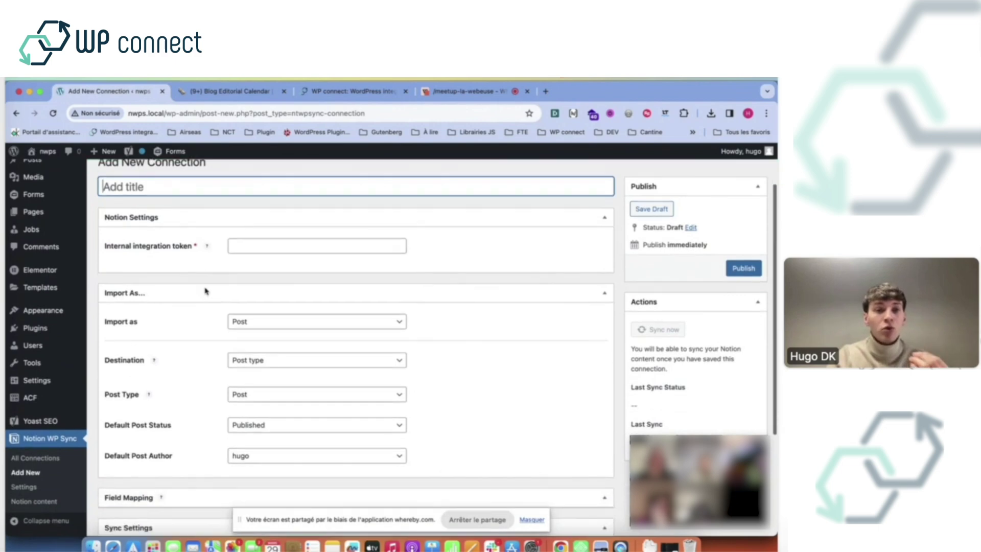
scroll(205, 292, up, 6)
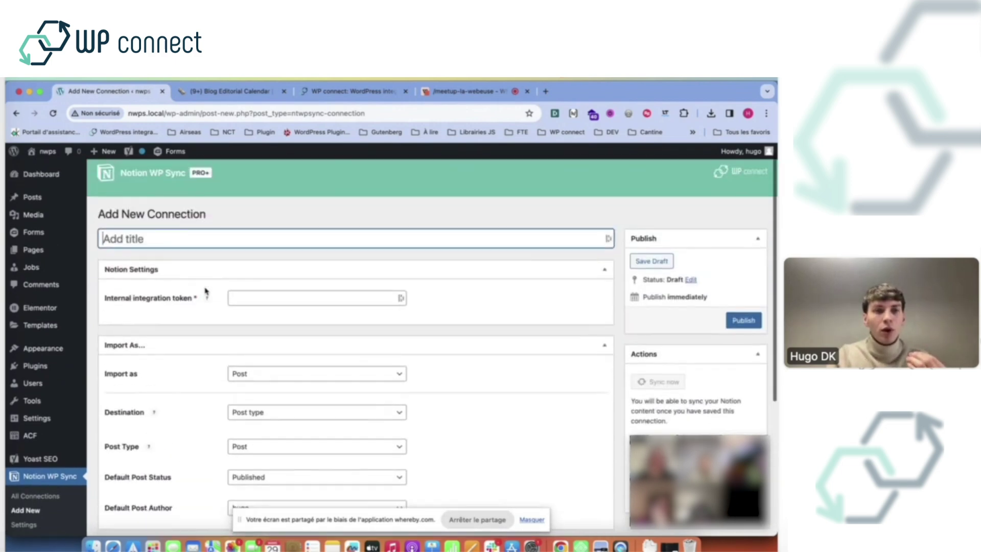
click(34, 495)
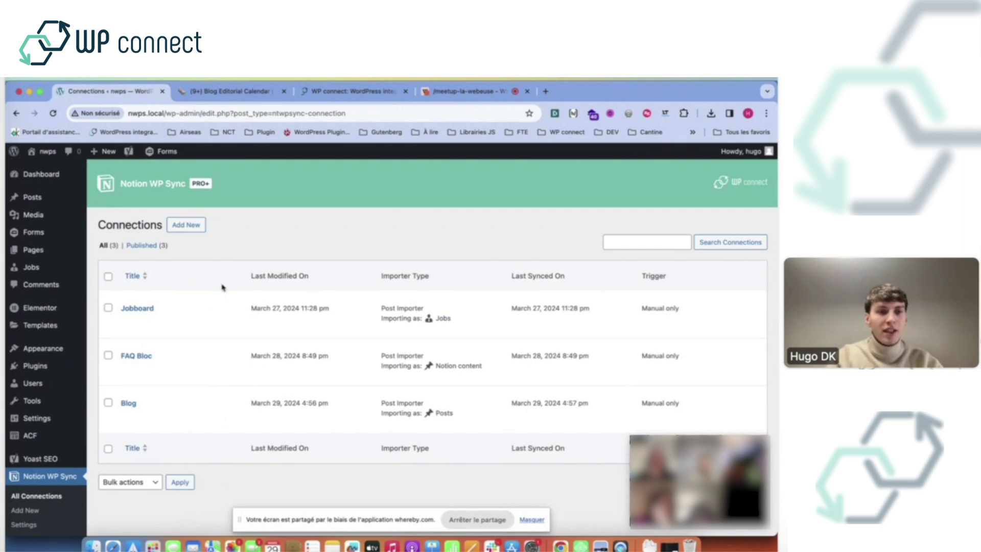
Open the Blog connection and review its title, Notion settings and the help note for the internal integration token.
click(129, 403)
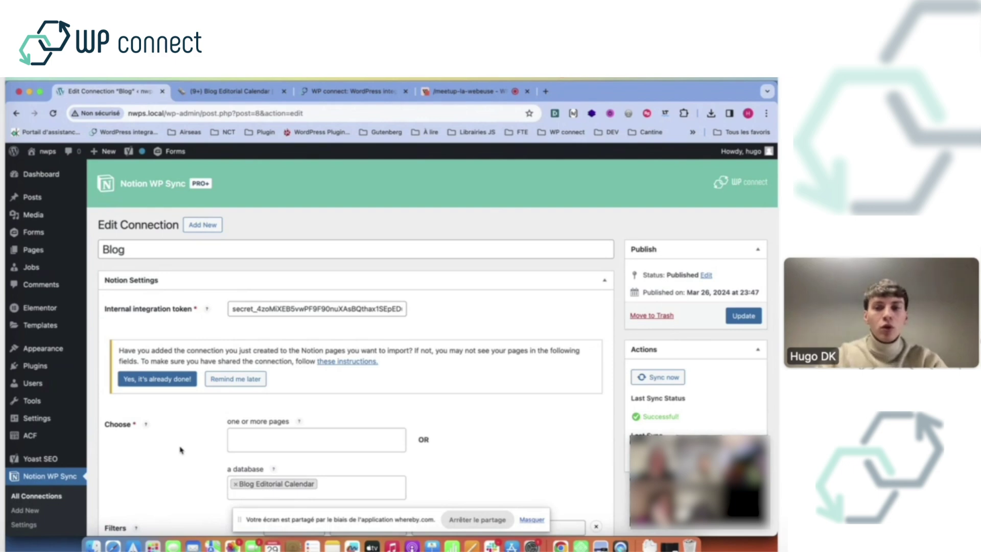
scroll(180, 450, down, 2)
scroll(180, 450, up, 1)
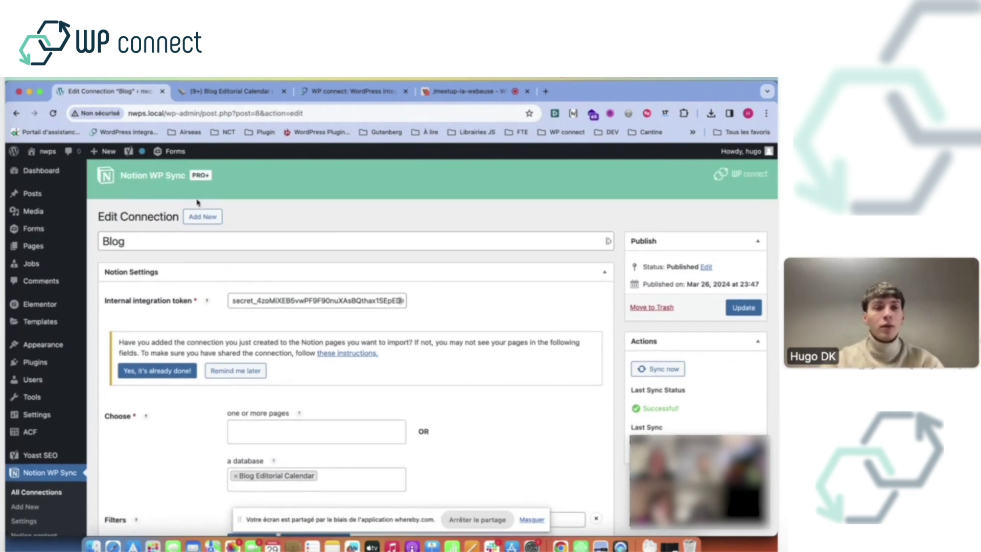
drag(150, 246, 106, 243)
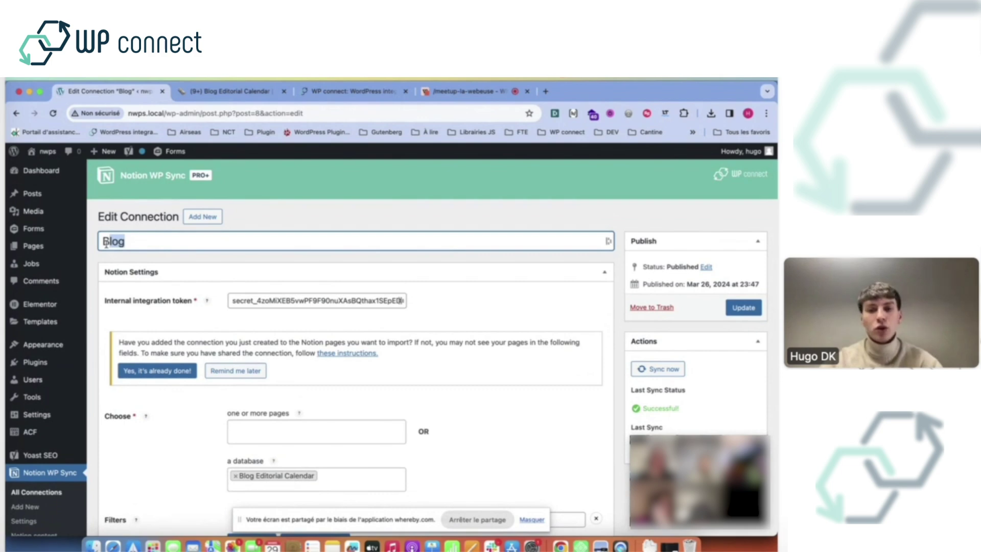
click(269, 186)
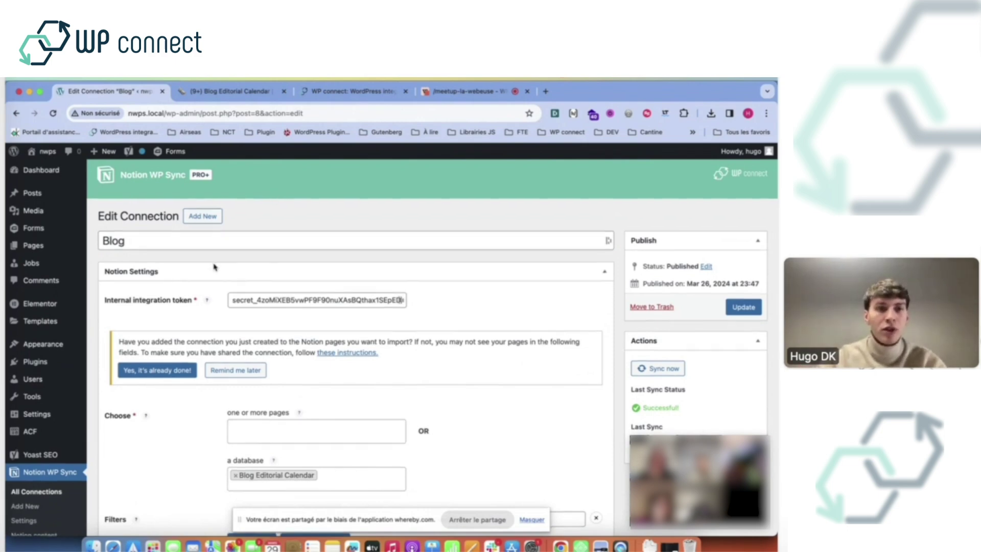
scroll(215, 266, down, 3)
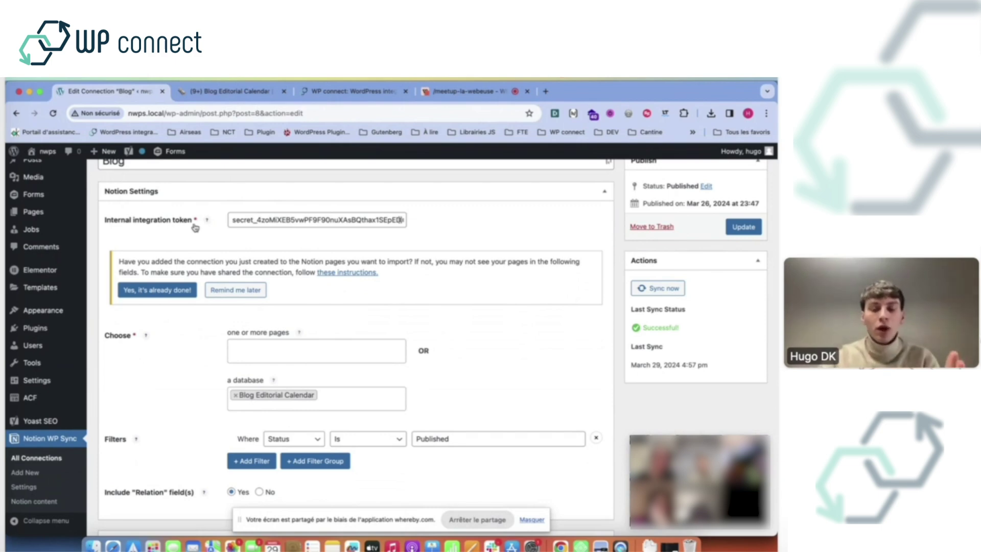
mouse_move(207, 219)
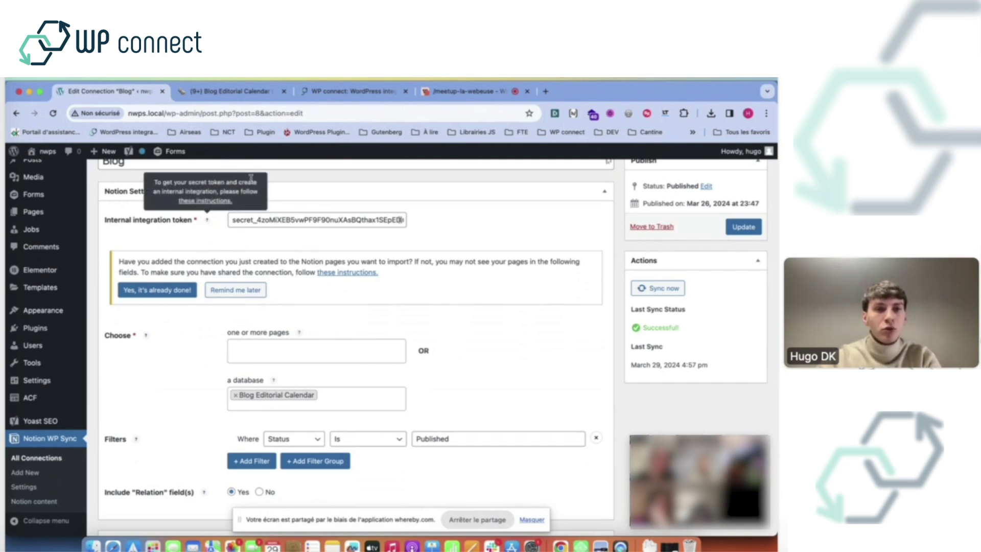
Switch to the Blog Editorial Calendar in Notion and open the integration management page from the account's connection settings.
click(236, 91)
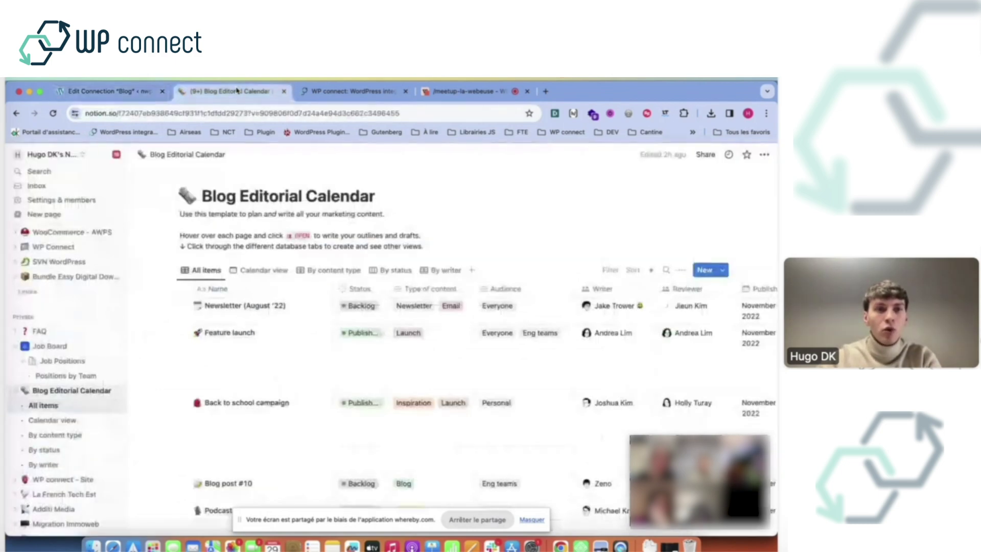
click(77, 155)
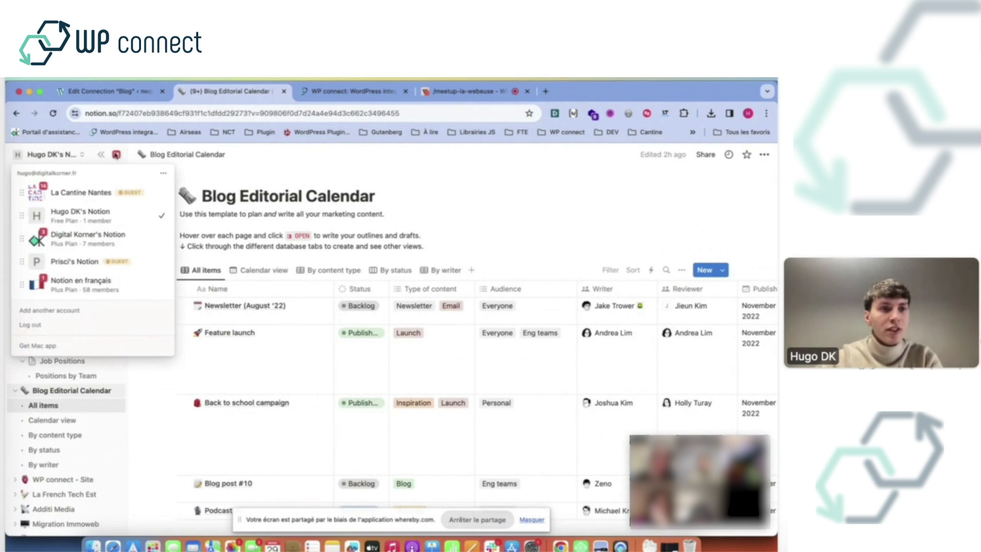
click(232, 166)
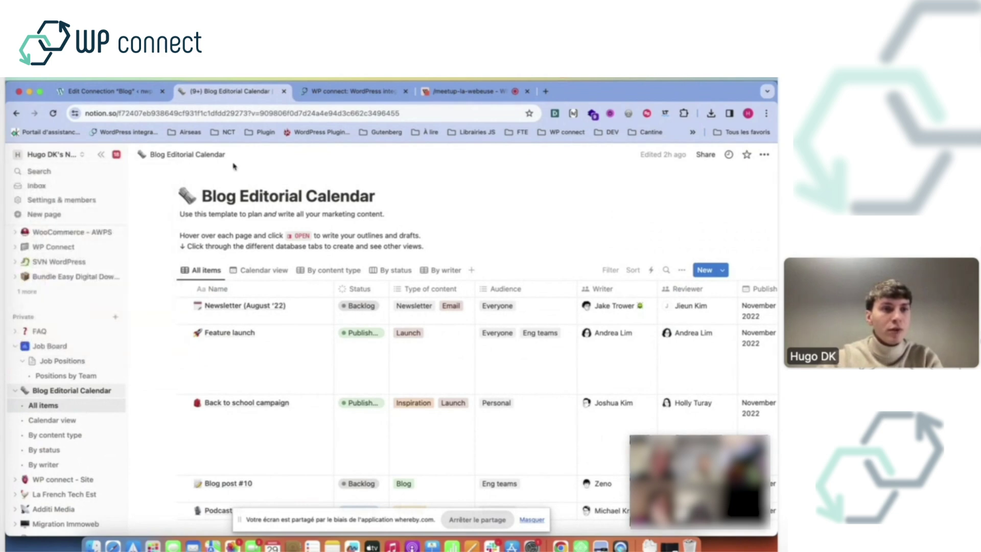
click(68, 204)
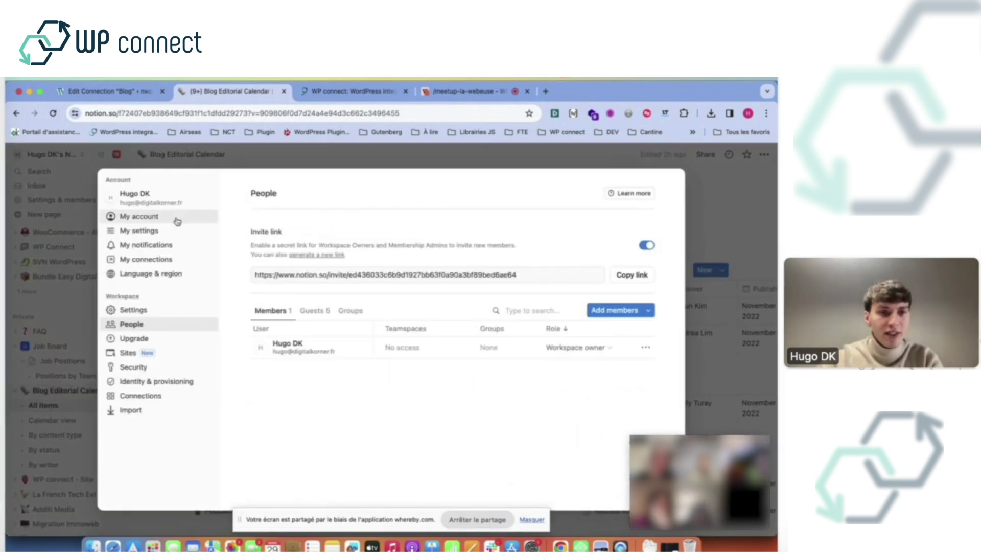
click(164, 260)
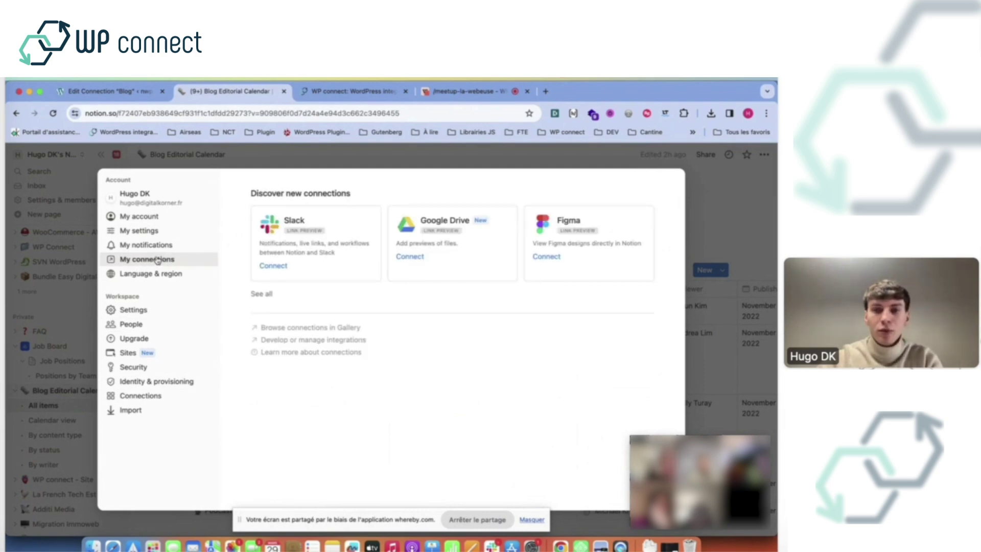
click(297, 340)
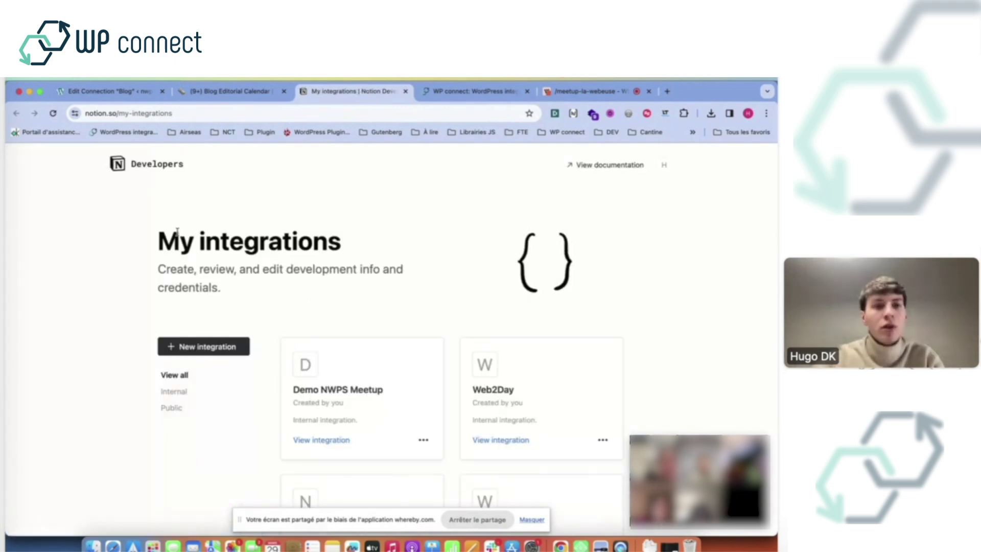
Reveal and copy the Demo NWPS Meetup integration's internal secret, and return to the token field of the Blog connection in WordPress.
drag(158, 239, 329, 242)
click(443, 253)
scroll(442, 253, down, 1)
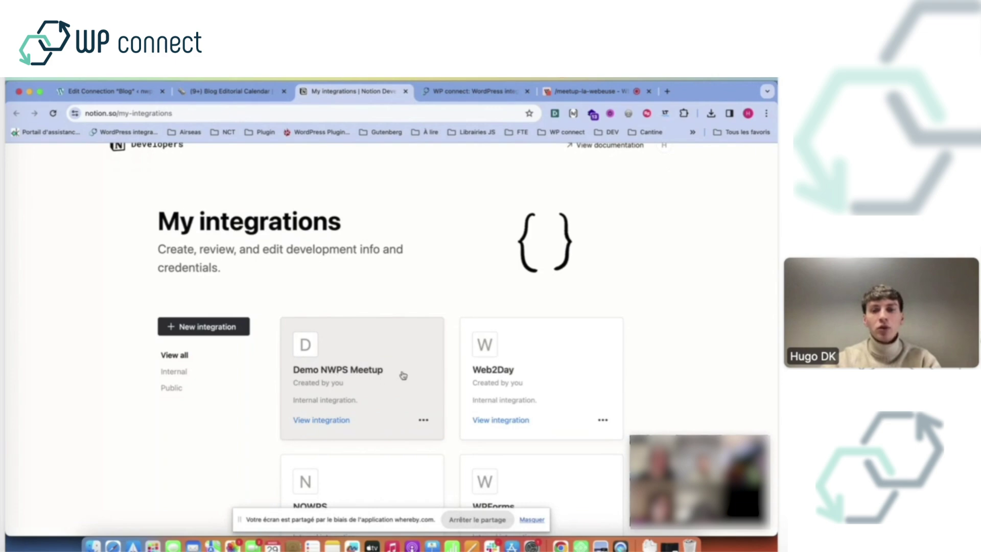
click(386, 428)
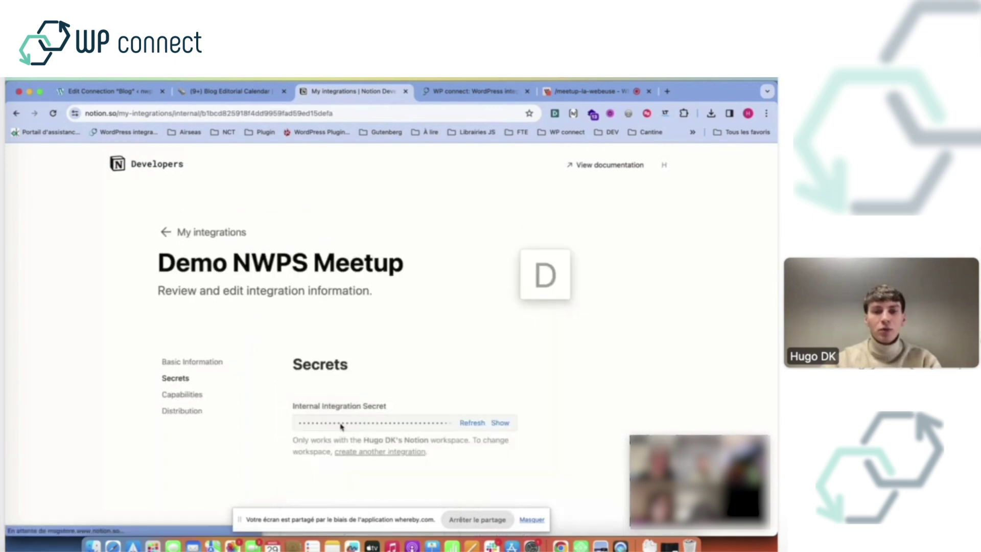
click(498, 423)
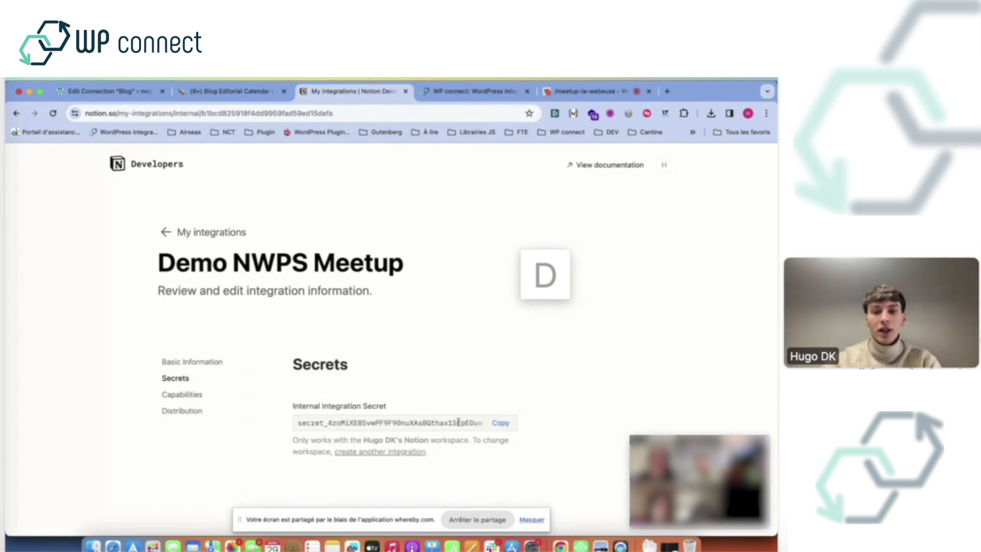
click(496, 423)
click(97, 91)
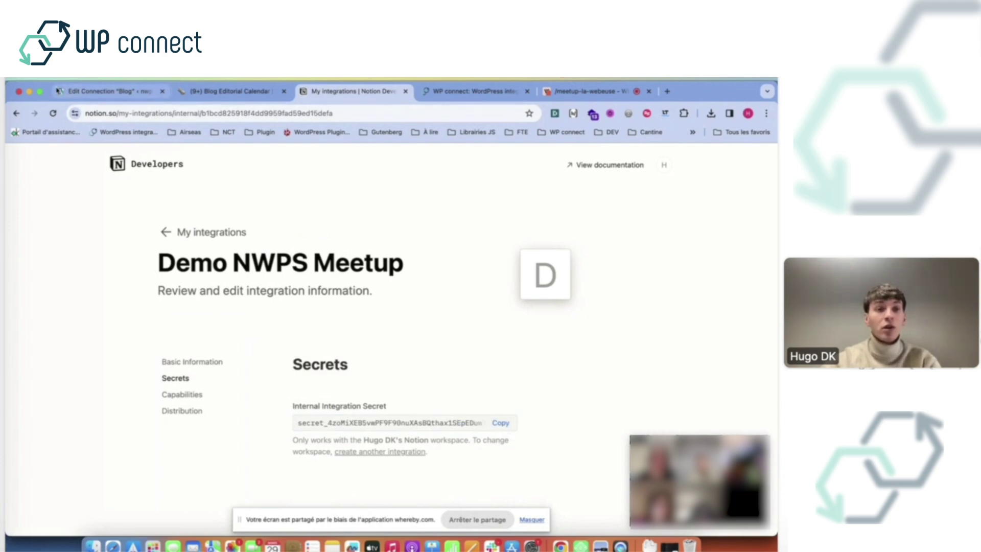
scroll(296, 212, up, 2)
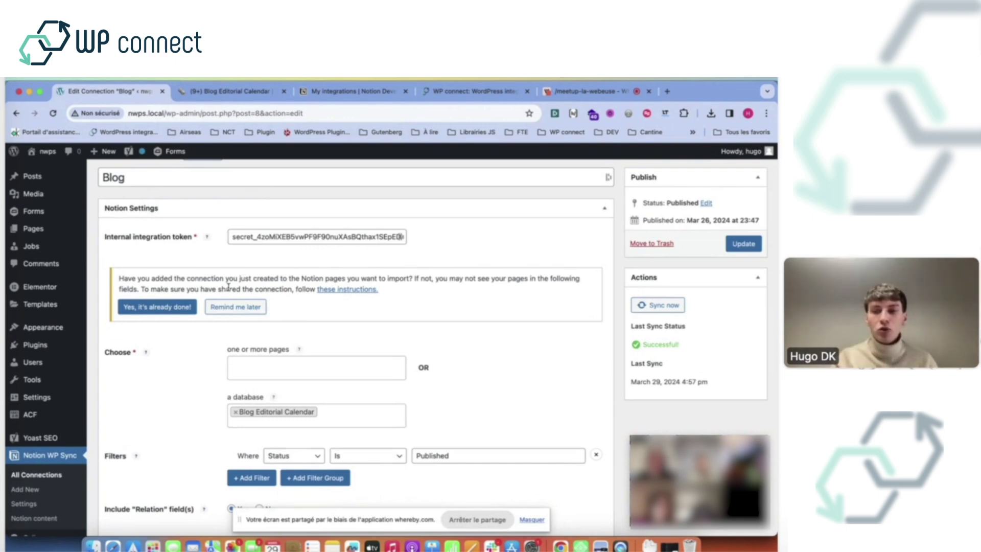
Return to the Blog Editorial Calendar in Notion and view the page options that include its connections.
click(229, 91)
click(251, 161)
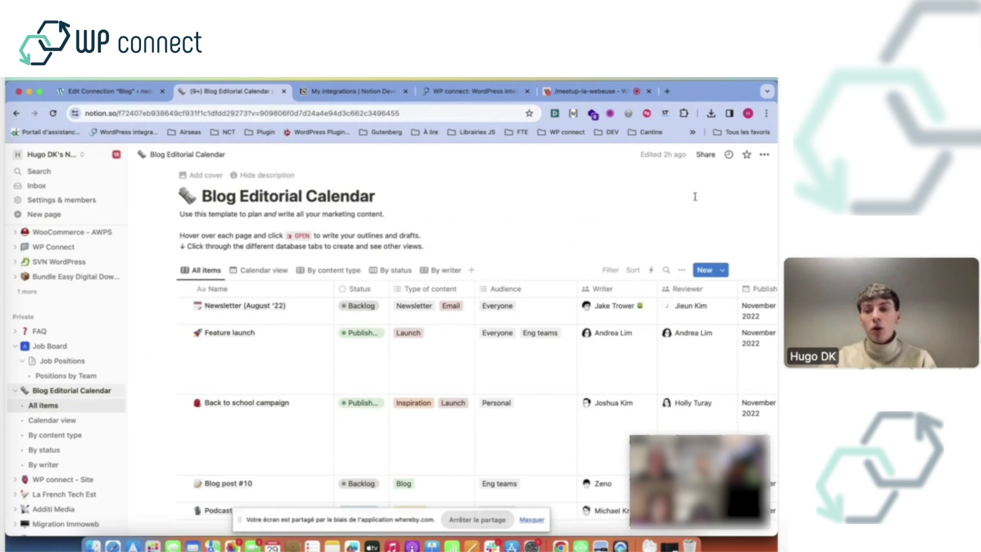
click(764, 155)
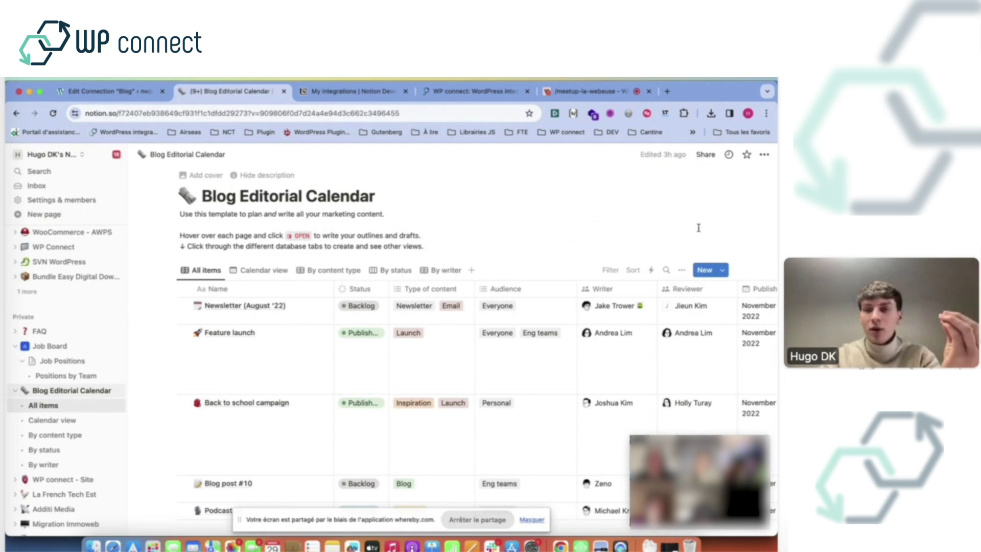
click(764, 154)
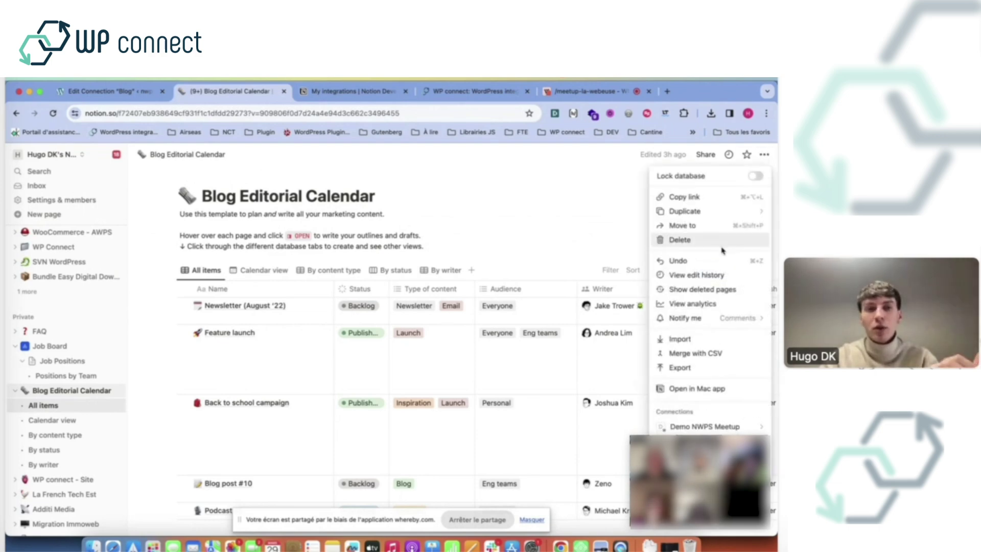
click(264, 204)
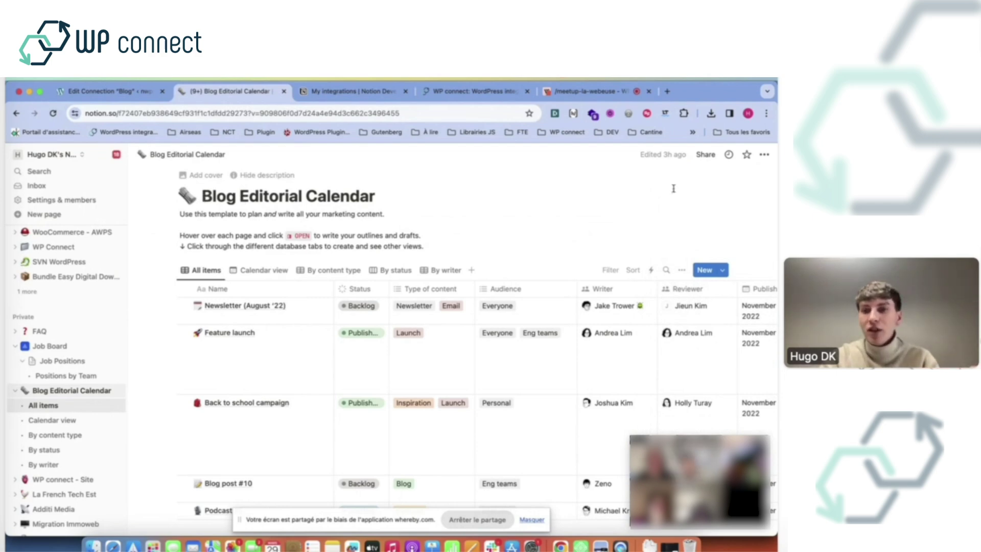
Review the Demo NWPS Meetup connection's permissions on the Blog Editorial Calendar and browse the other integrations available to connect.
click(764, 155)
scroll(758, 215, down, 1)
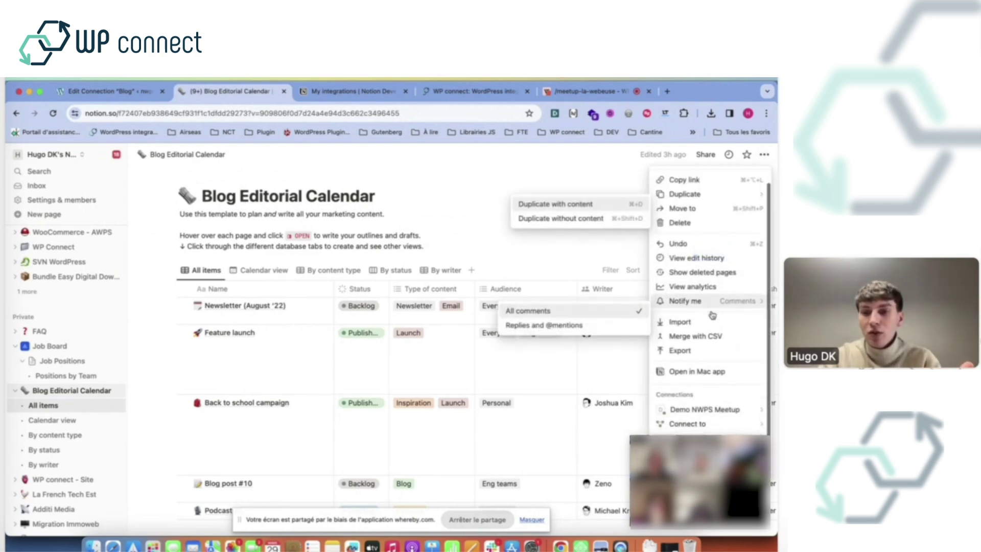
mouse_move(704, 409)
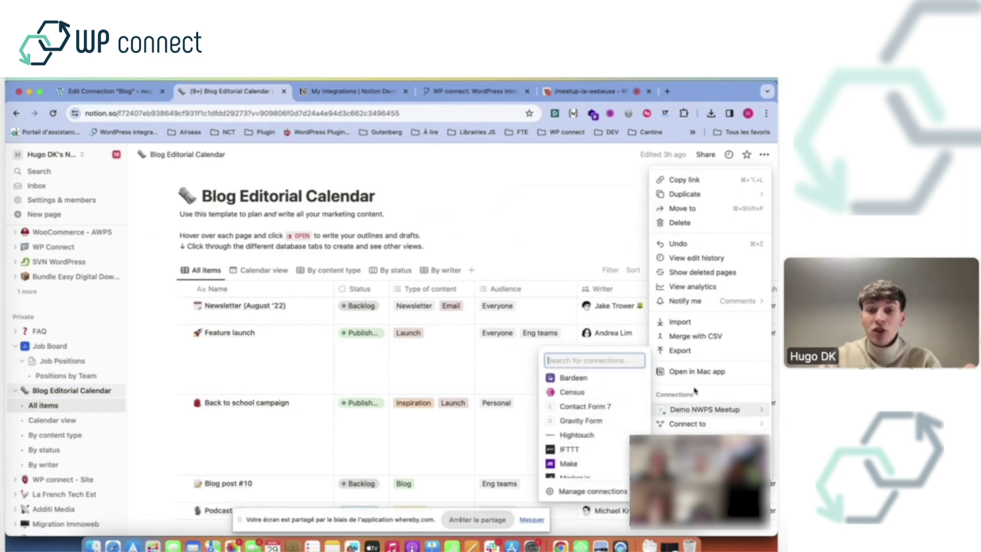
mouse_move(664, 423)
scroll(593, 434, down, 1)
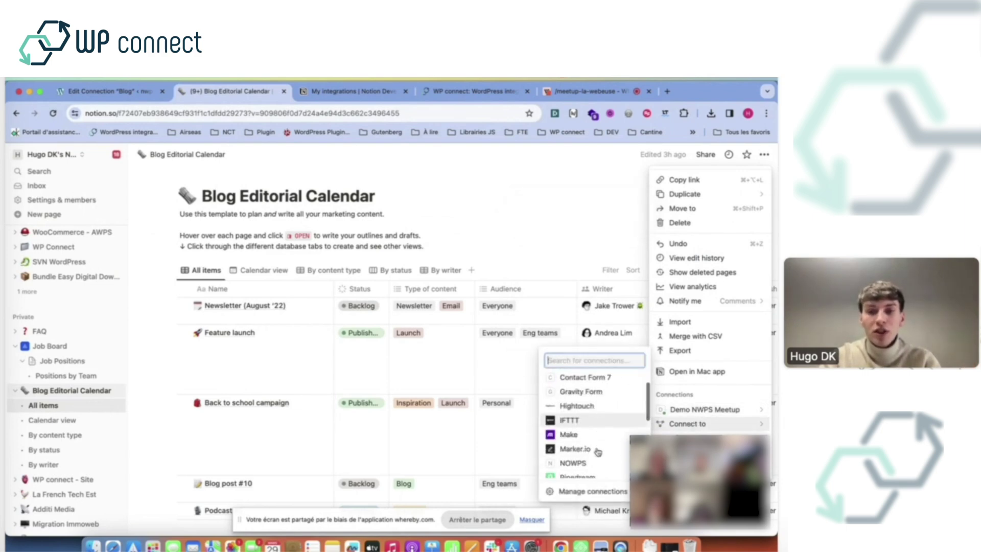
scroll(592, 437, down, 3)
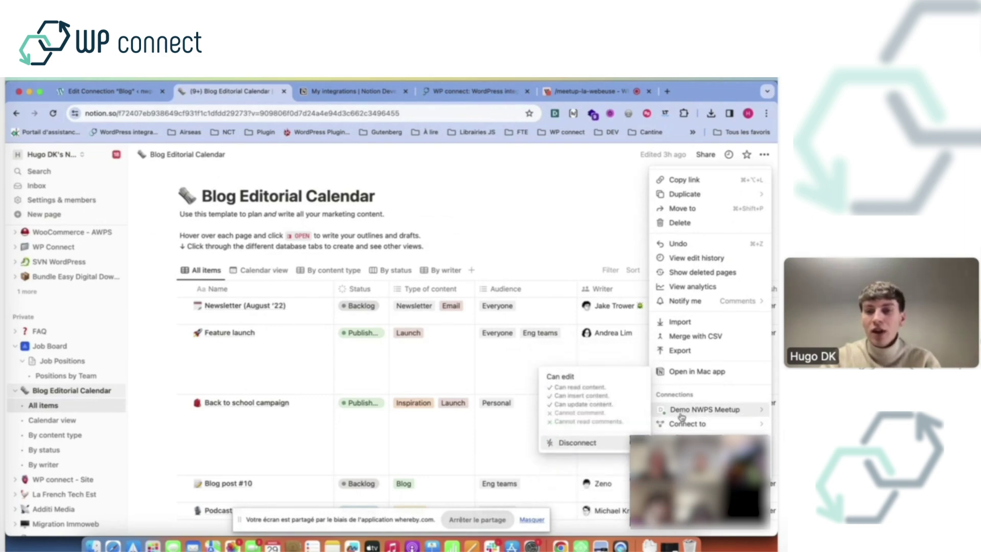
scroll(591, 432, down, 10)
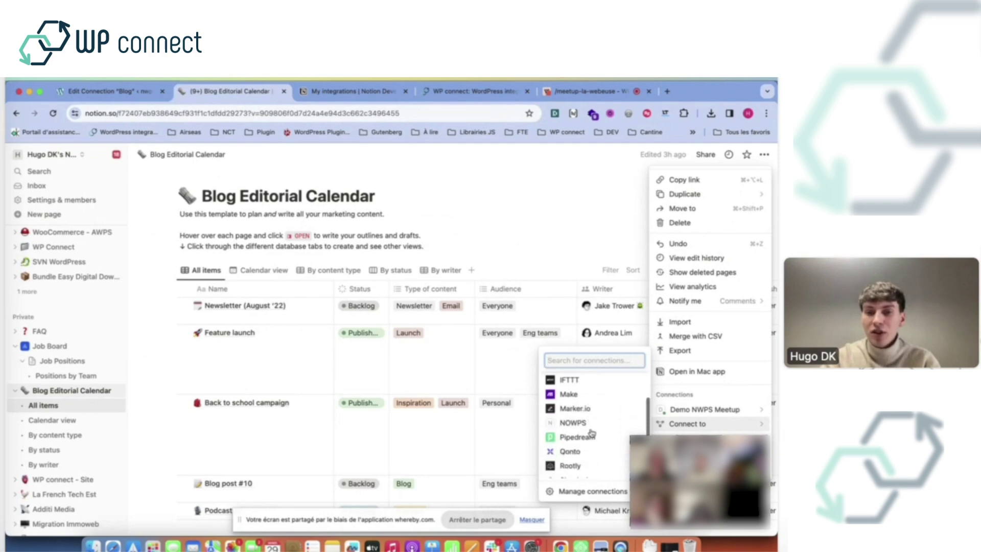
scroll(592, 419, up, 10)
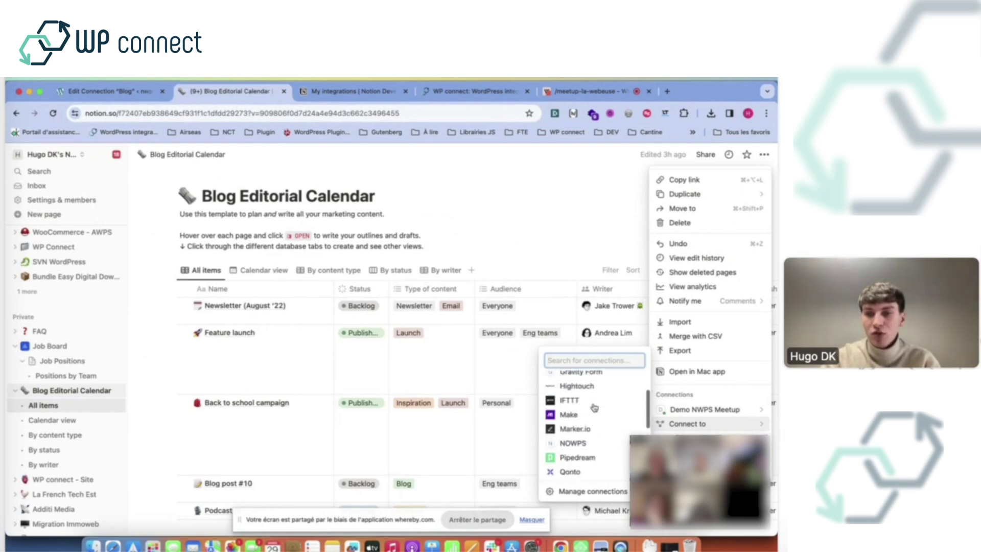
click(566, 197)
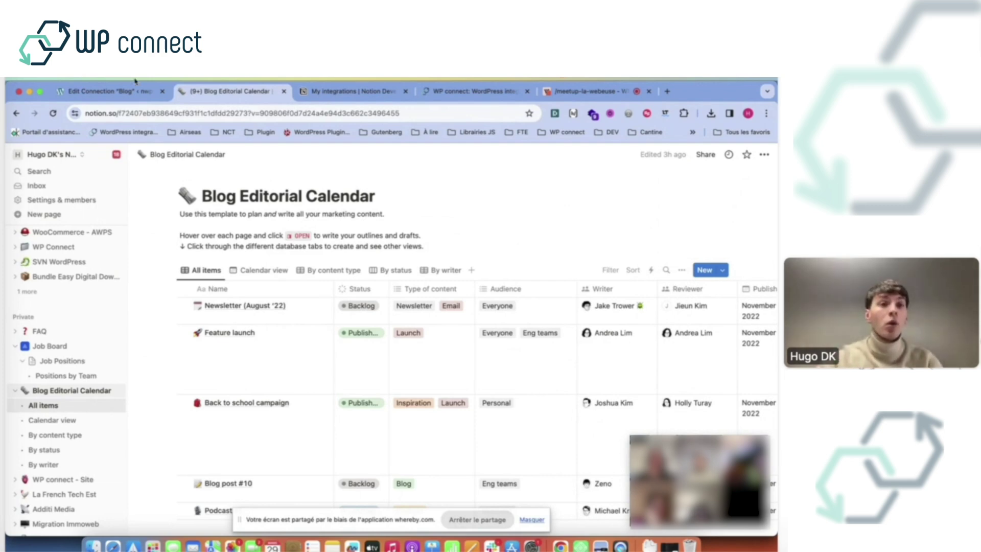
Review the Blog connection's database choice, status filter, relation field option and import settings in WordPress.
click(109, 94)
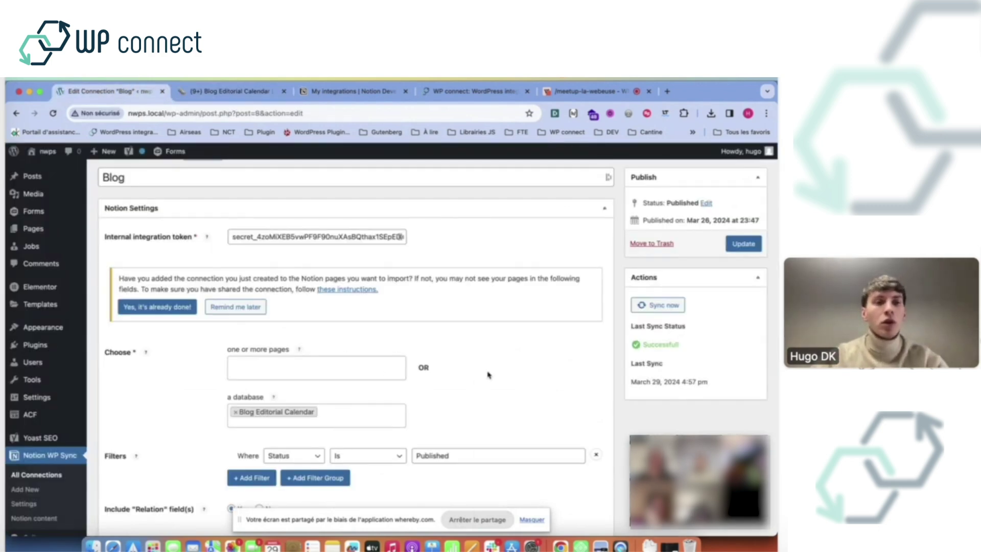
scroll(487, 374, down, 1)
scroll(488, 375, down, 1)
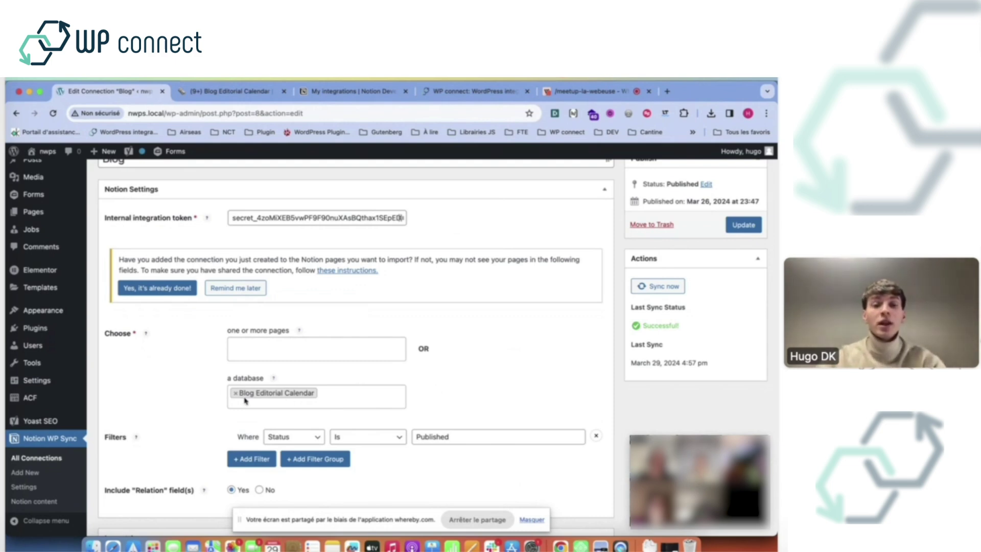
scroll(245, 401, down, 1)
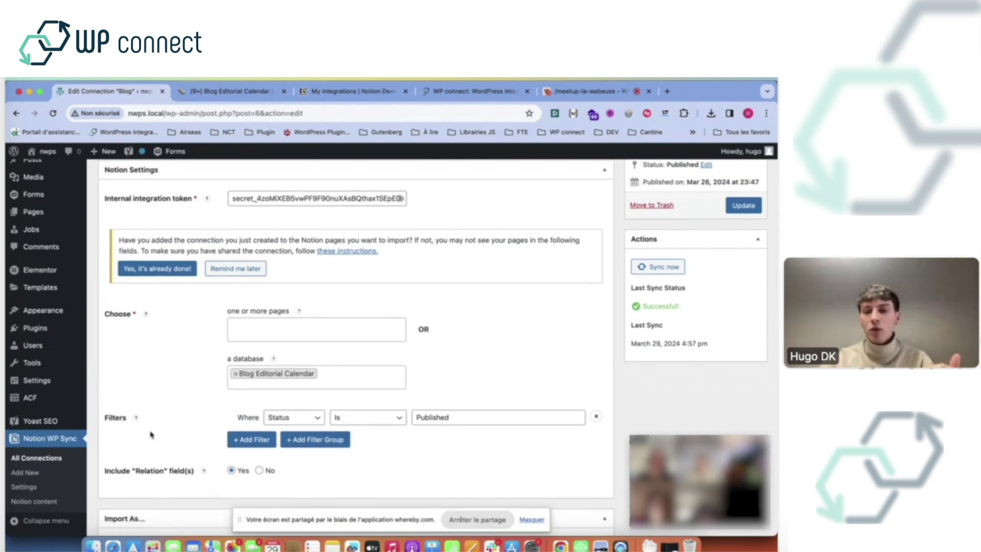
scroll(151, 435, down, 3)
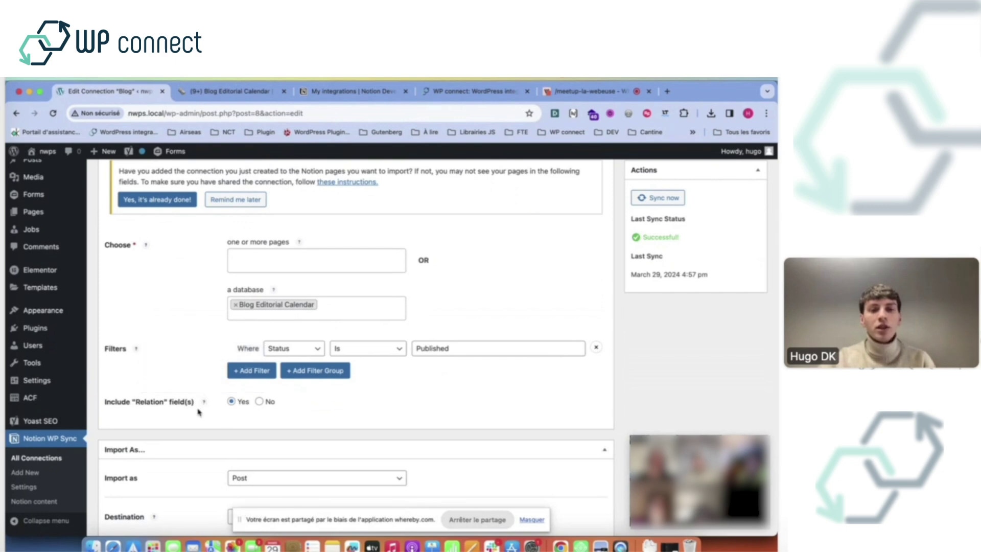
scroll(199, 411, down, 1)
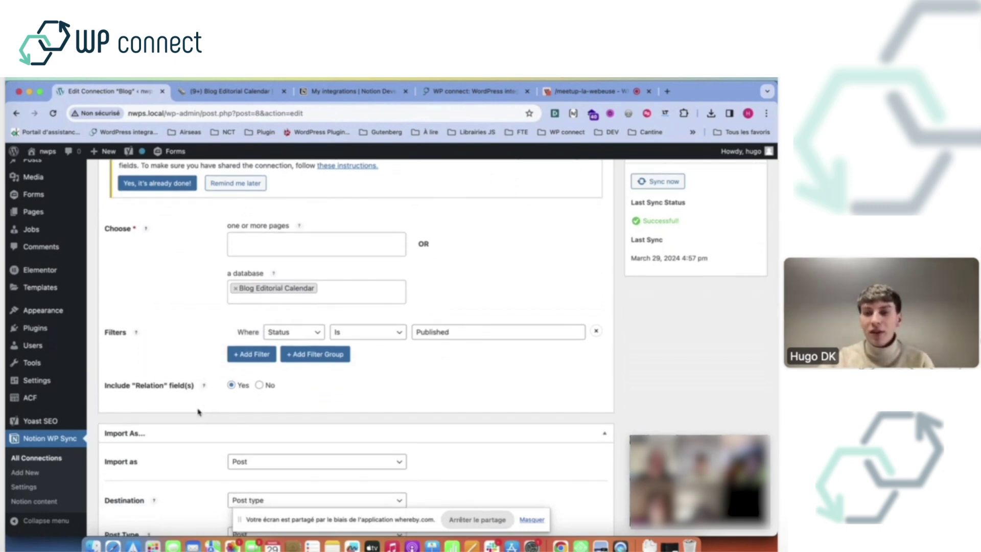
scroll(199, 412, down, 2)
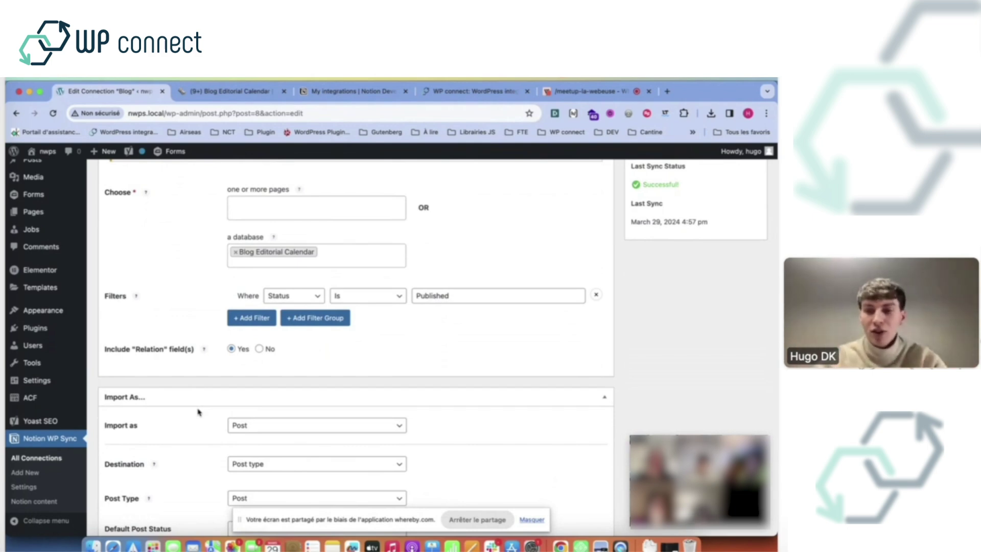
scroll(199, 412, down, 2)
scroll(198, 411, up, 4)
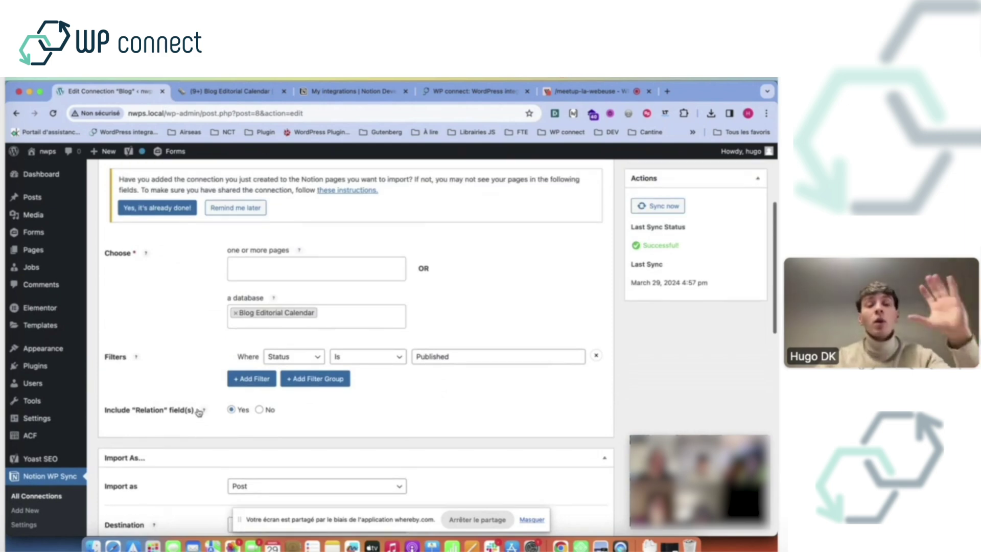
scroll(198, 412, up, 2)
scroll(199, 411, down, 5)
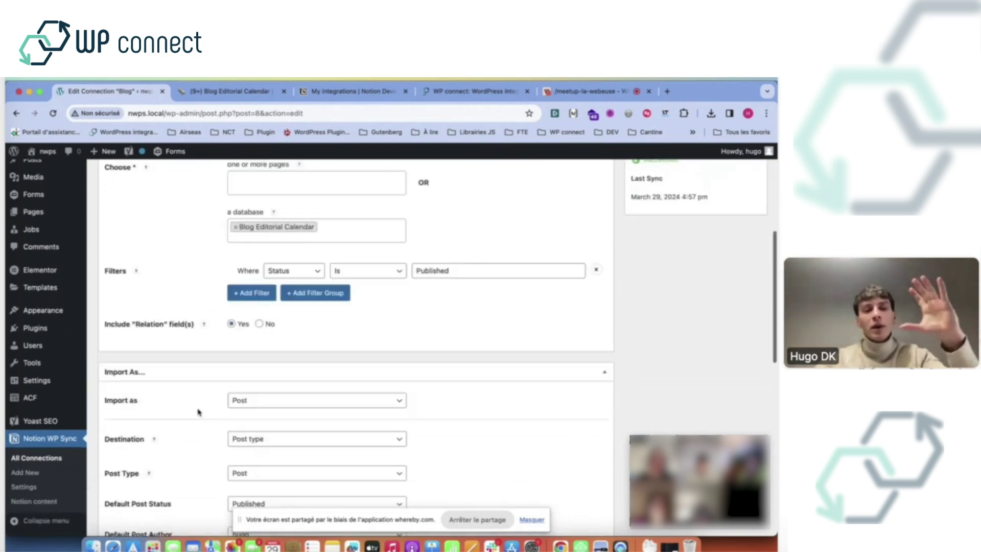
scroll(198, 412, down, 2)
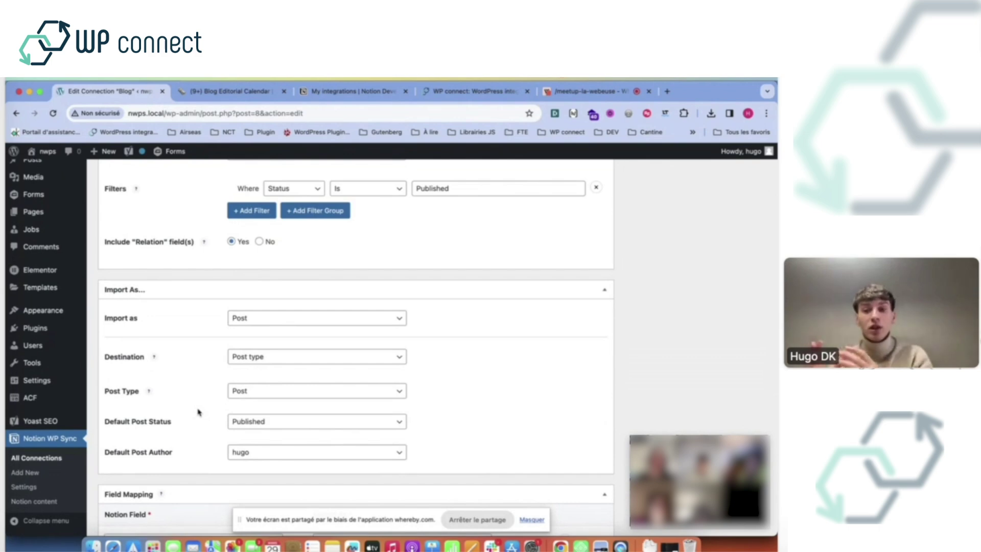
View the available choices for the import type and the destination, keeping Post and Post type selected.
click(300, 322)
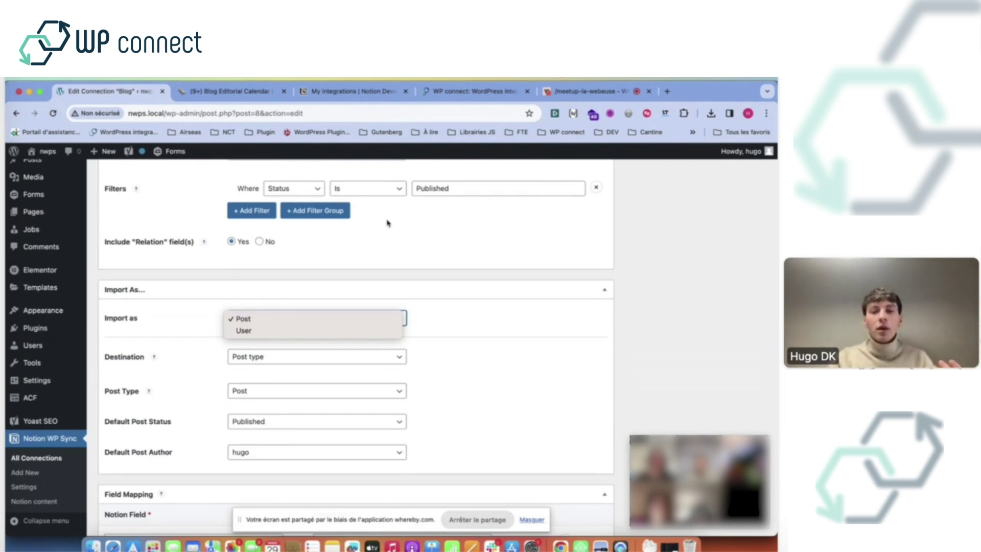
click(502, 309)
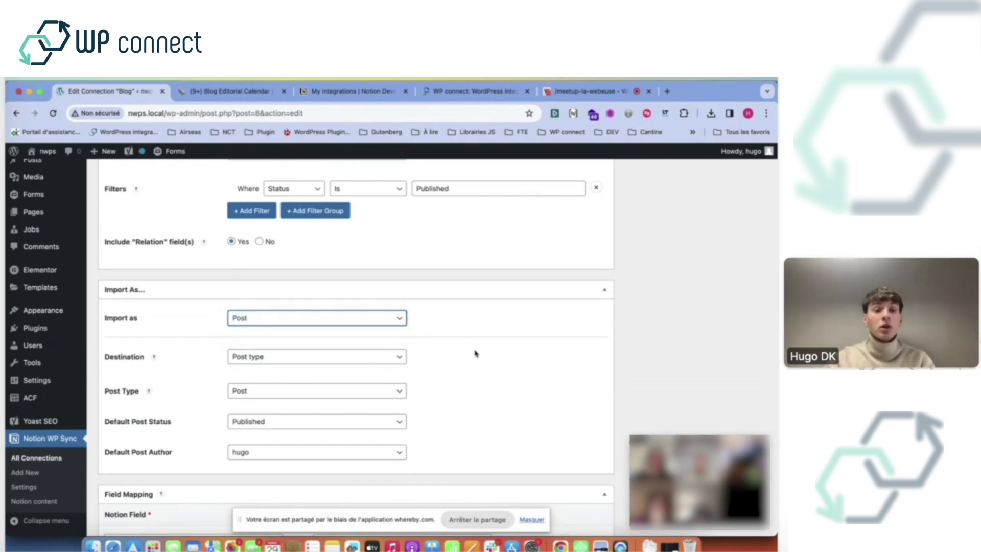
click(401, 356)
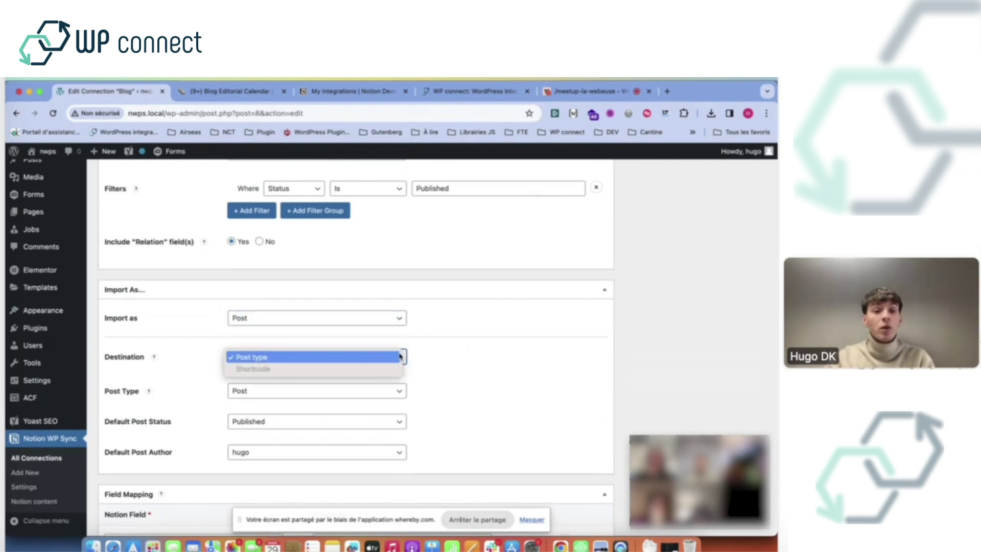
click(433, 350)
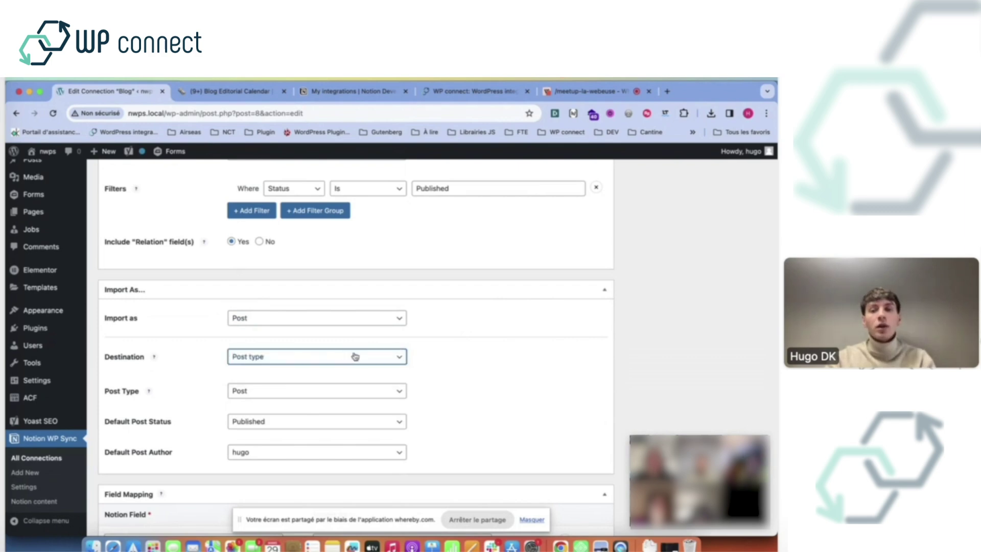
View the available post types, keeping Post, and review the field mapping between Notion fields and WordPress post fields.
click(348, 391)
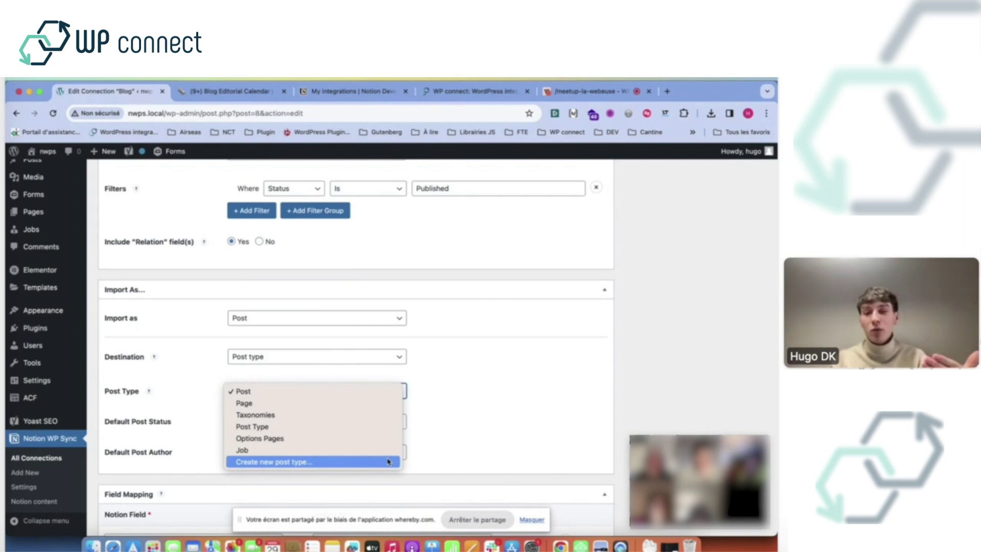
click(509, 412)
scroll(510, 412, down, 2)
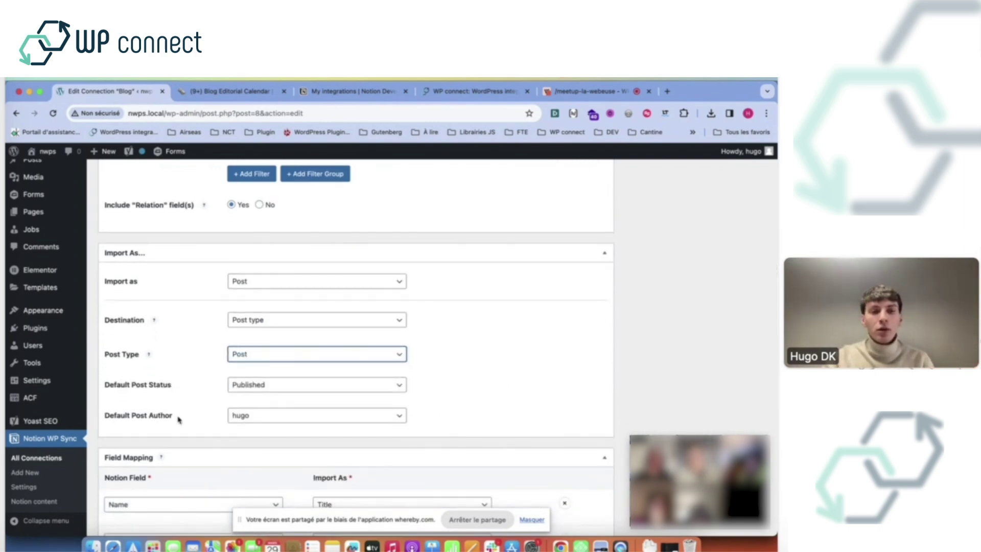
scroll(169, 420, down, 5)
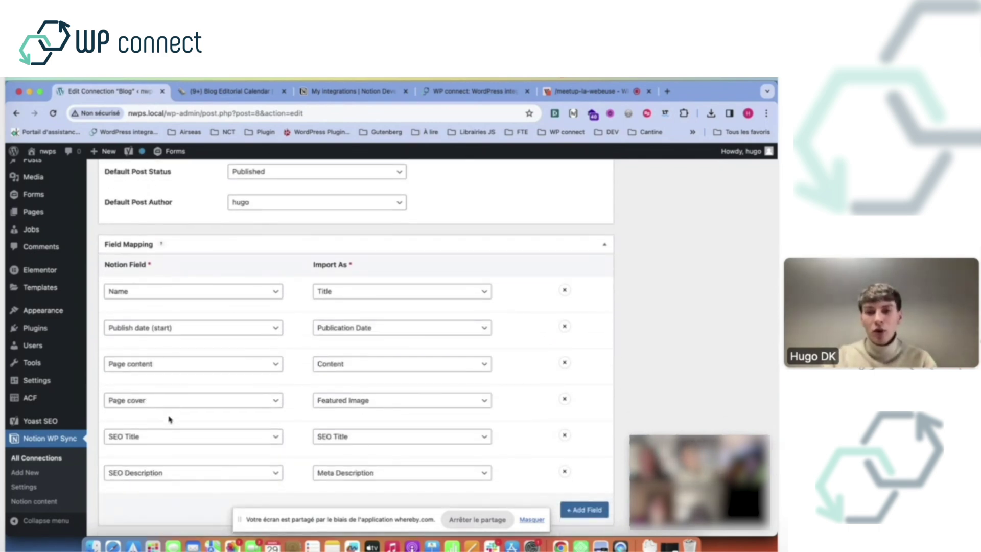
scroll(170, 420, down, 1)
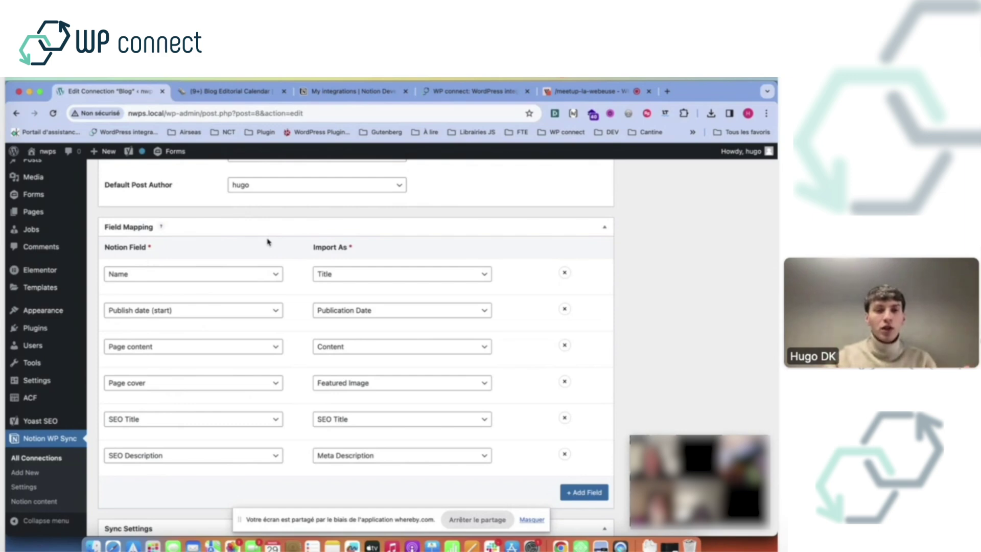
scroll(294, 326, down, 5)
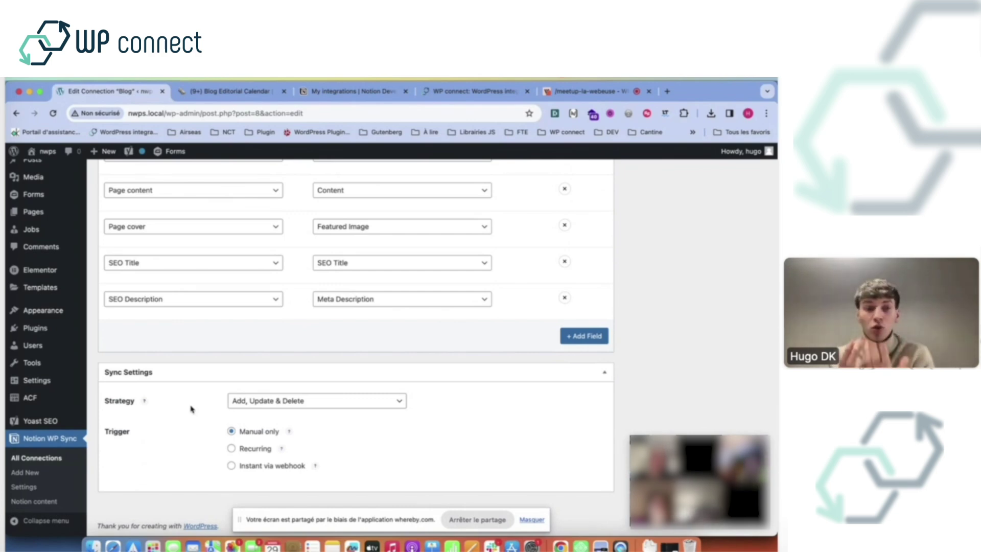
View the sync strategy choices, keeping Add, Update & Delete, and locate the manual sync action for the Blog connection.
click(261, 403)
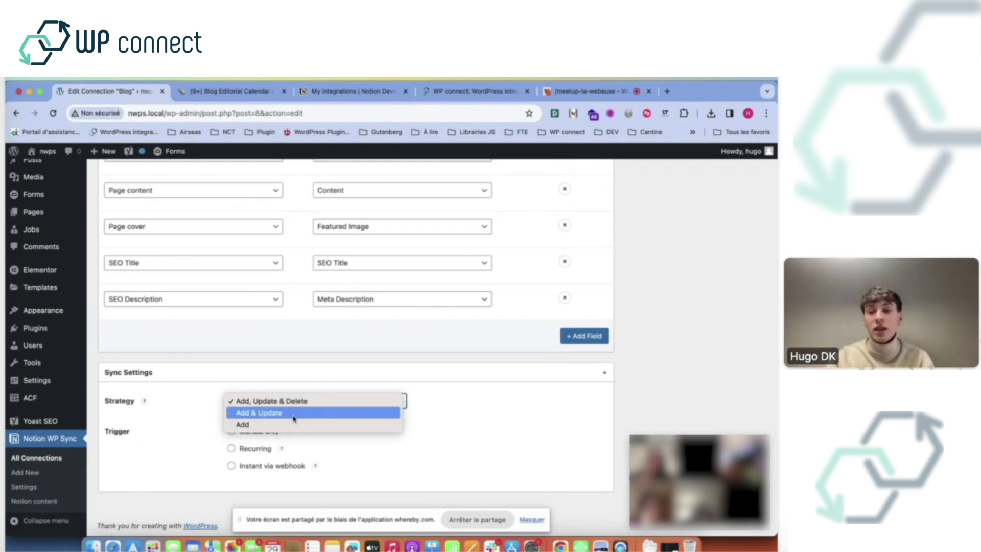
click(442, 423)
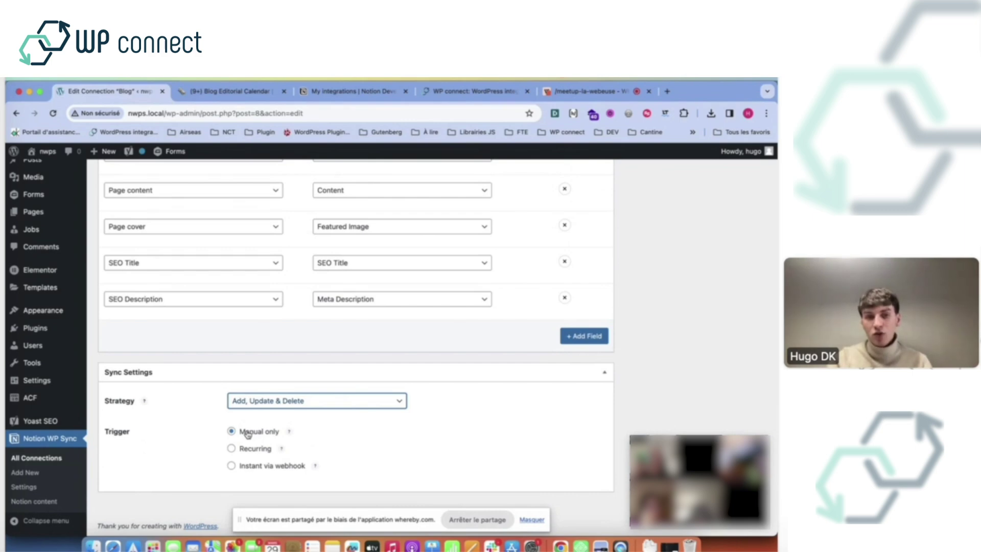
scroll(248, 434, up, 15)
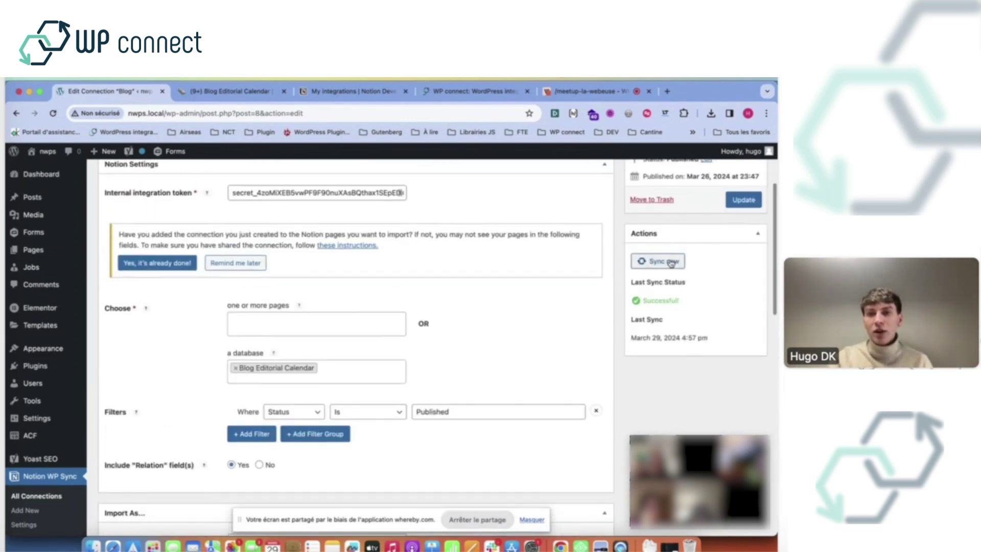
scroll(486, 431, down, 15)
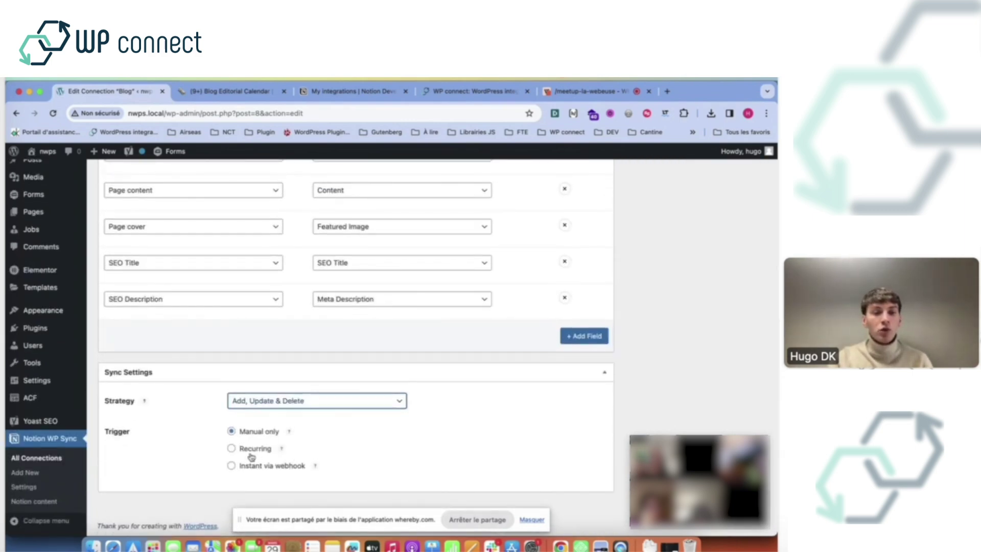
Set the sync trigger to Recurring and view its frequency and day-of-week choices, keeping Once Weekly and no day selected.
click(232, 448)
scroll(332, 434, down, 3)
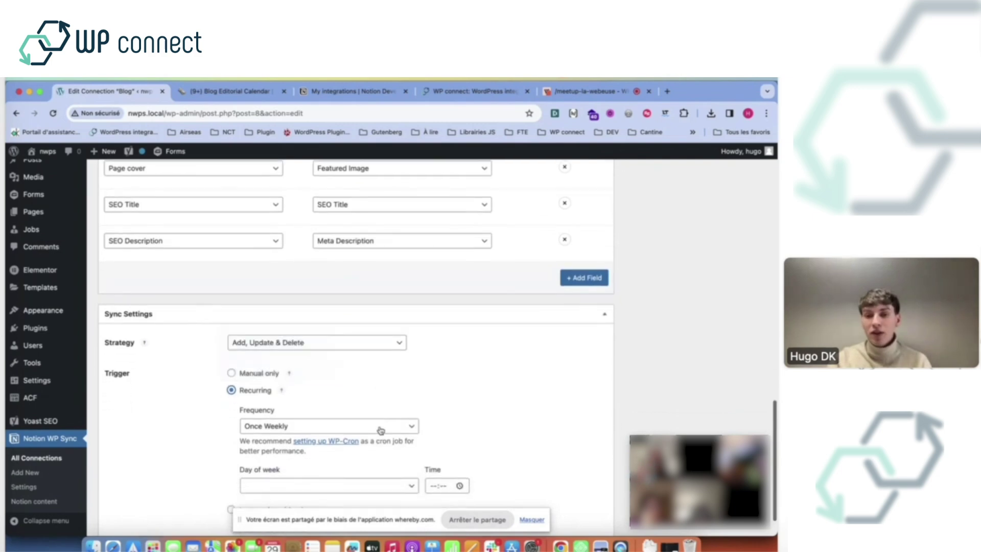
scroll(380, 430, down, 2)
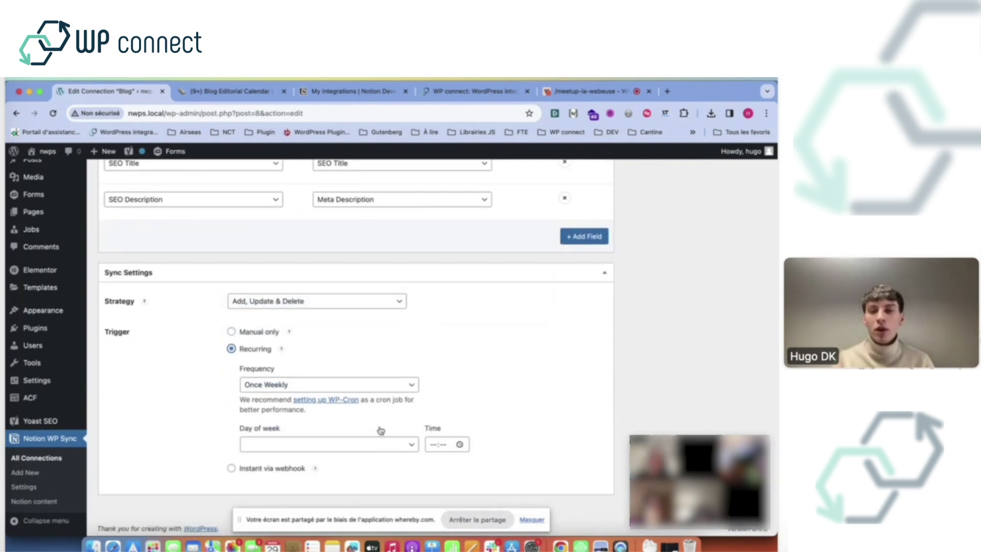
click(367, 386)
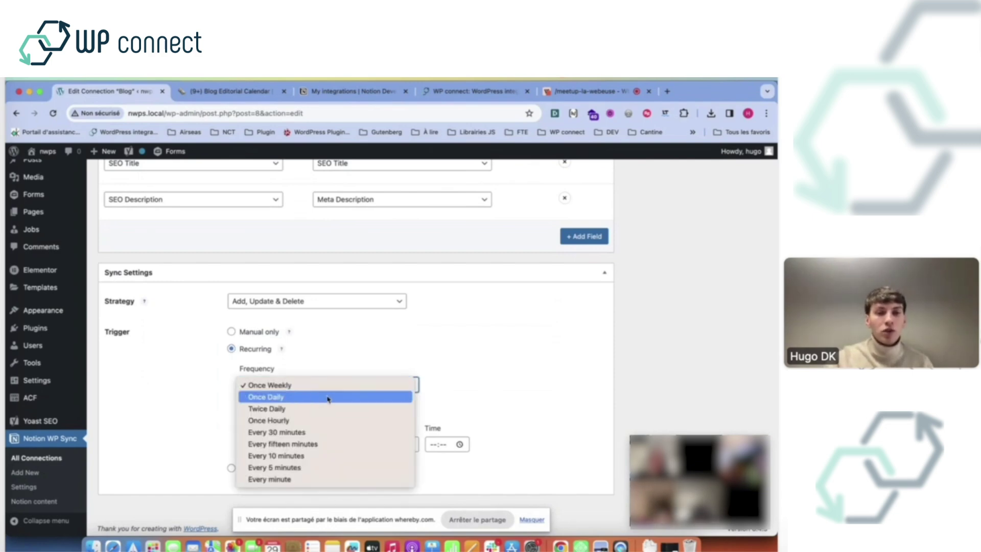
click(532, 338)
click(334, 445)
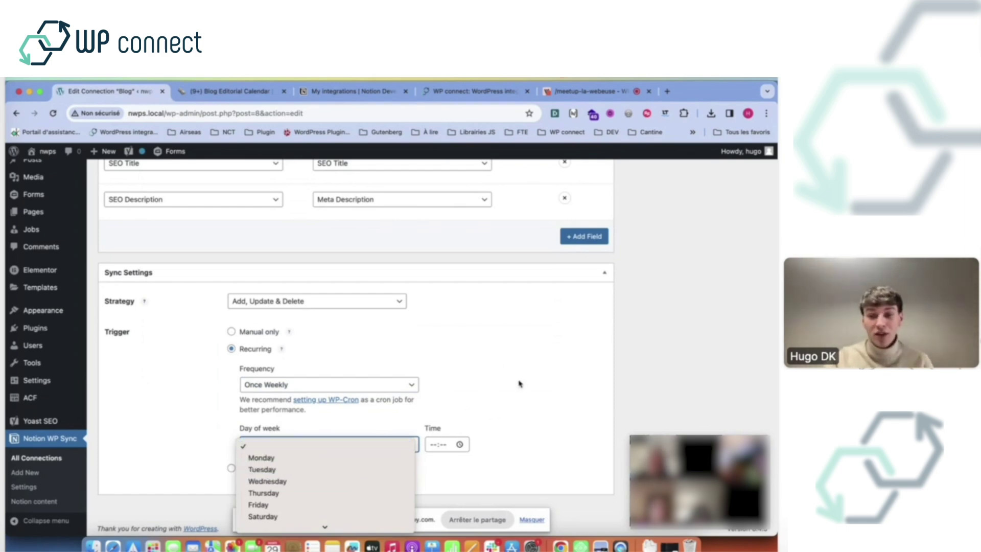
click(540, 385)
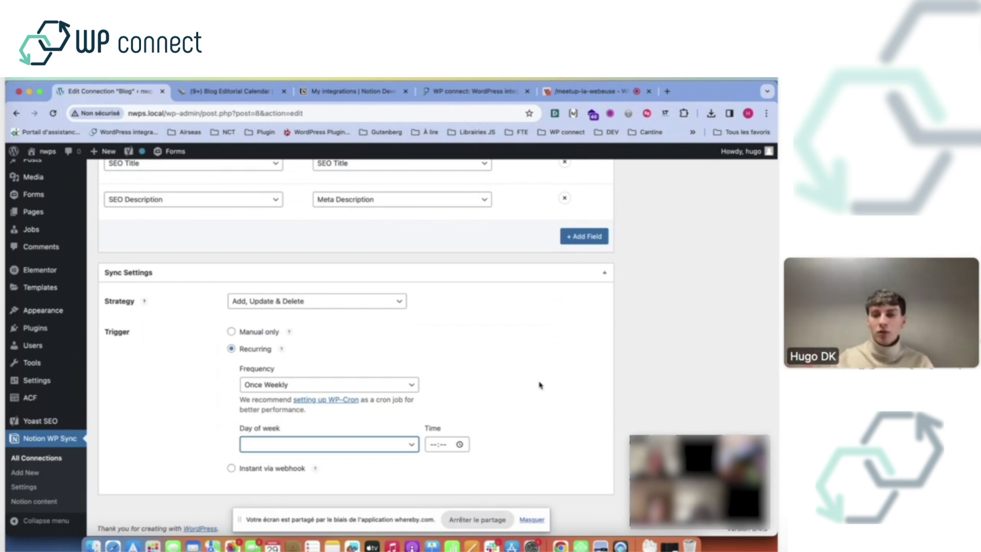
Set the sync trigger to Instant via webhook and review the Blog connection's Notion settings and sync actions.
click(231, 468)
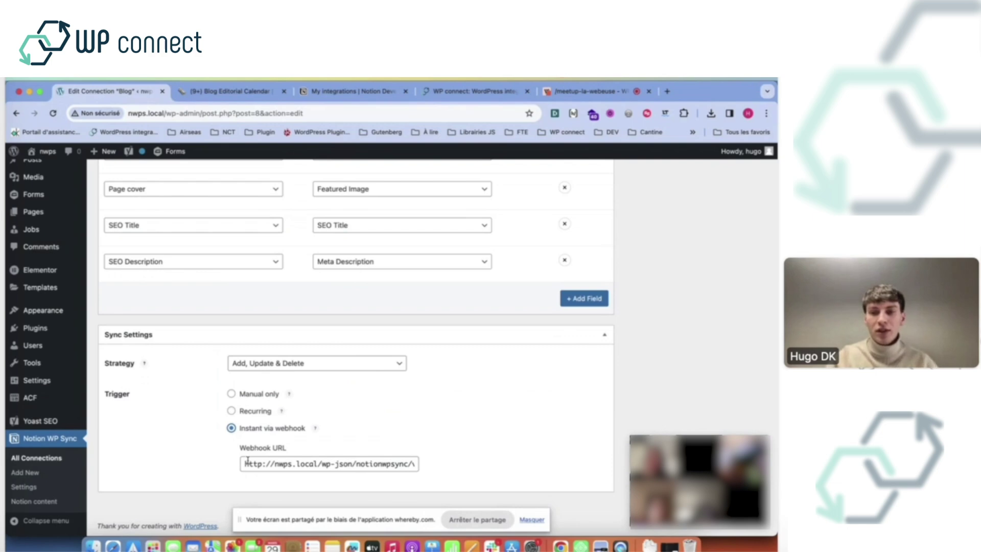
scroll(384, 387, up, 10)
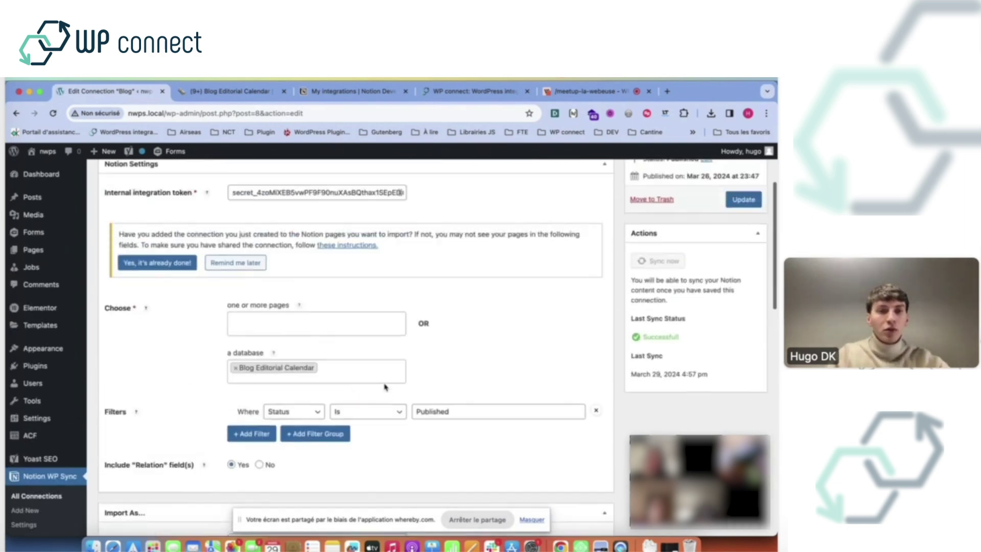
scroll(384, 387, up, 3)
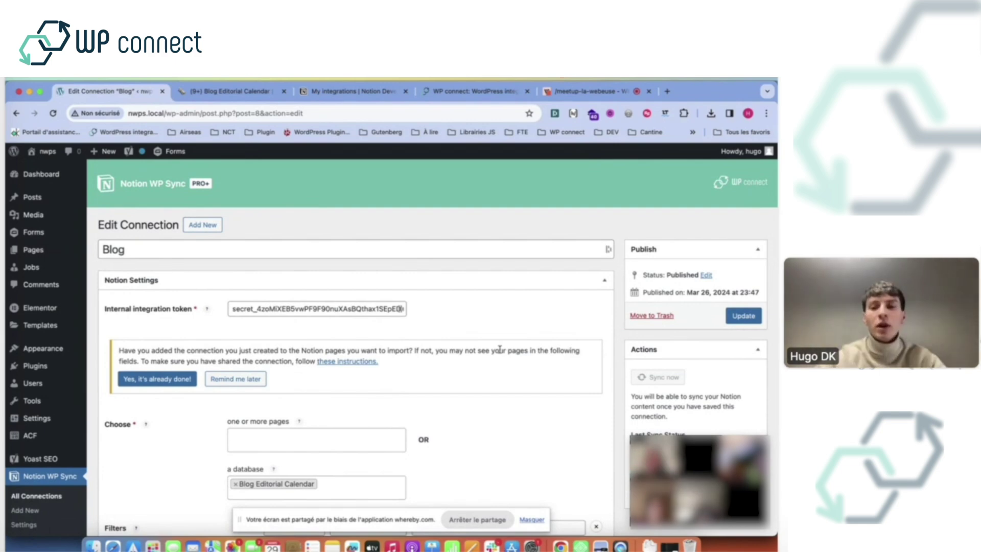
scroll(500, 349, down, 3)
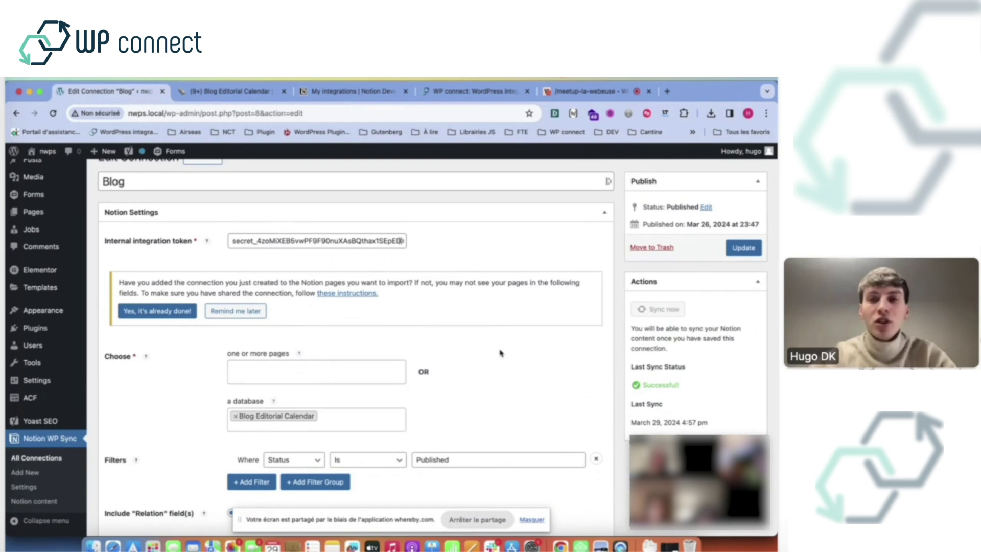